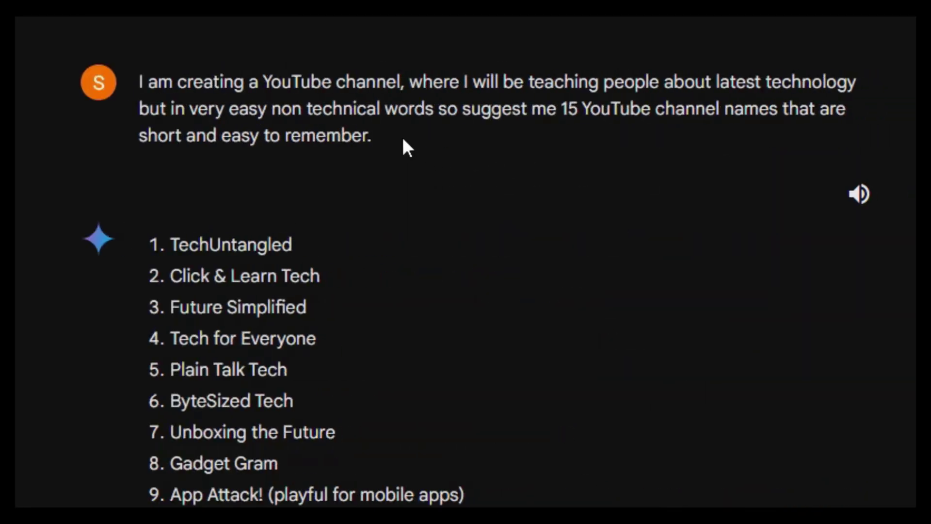
Step: Scroll through Gemini's reply listing the 15 suggested channel names
drag(401, 135, 132, 80)
click(465, 152)
scroll(466, 262, down, 4)
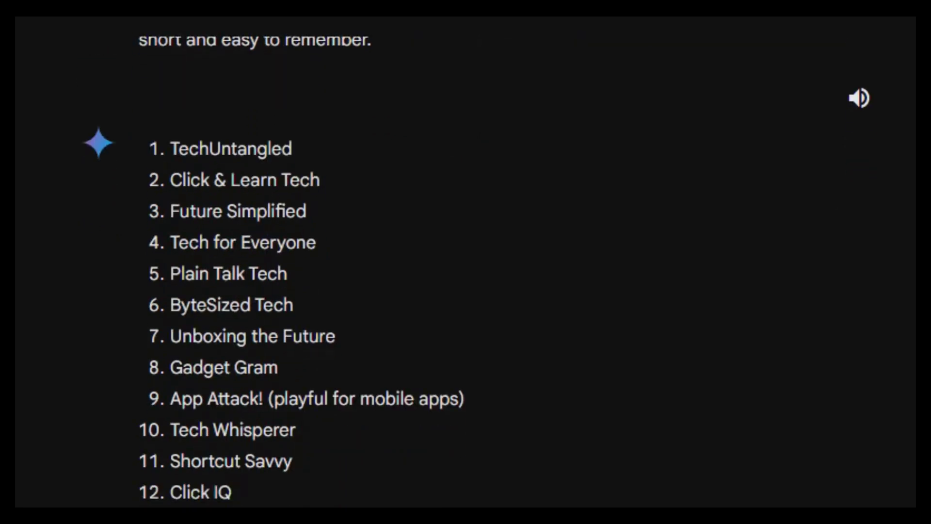
scroll(477, 268, down, 1)
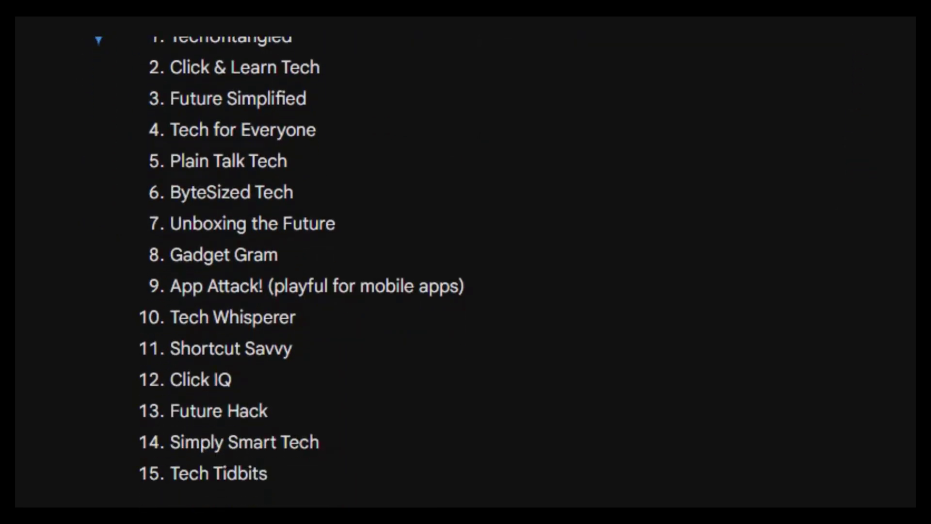
scroll(466, 262, up, 1)
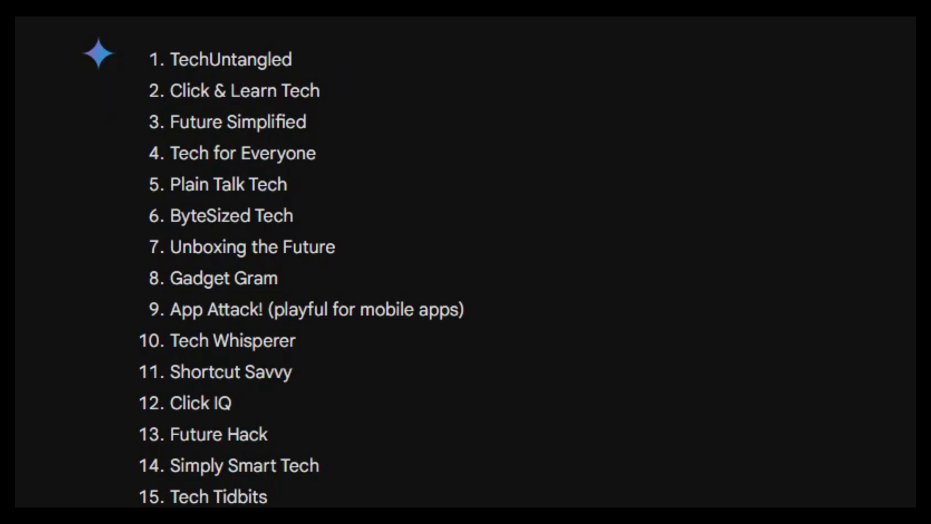
Step: Compare the candidate names Tech for Everyone, Click IQ and Tech Whisperer
drag(170, 60, 343, 467)
click(507, 383)
drag(320, 154, 165, 166)
drag(272, 391, 160, 400)
click(380, 391)
drag(353, 339, 173, 346)
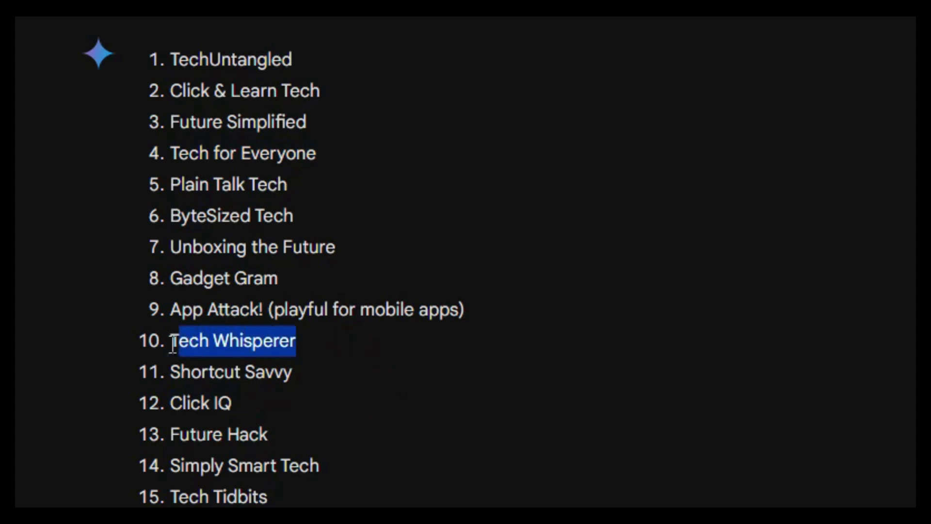
click(333, 382)
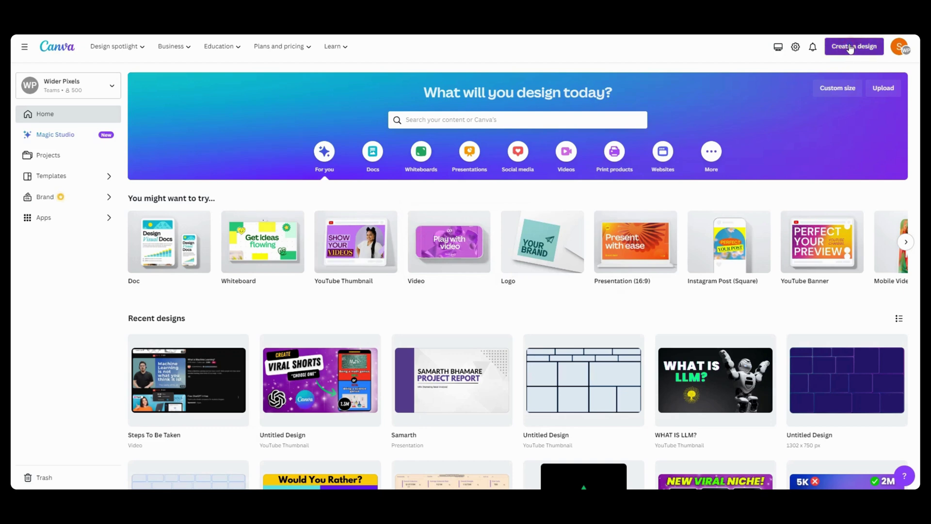
Step: Create a new blank Logo design from the 'logo' search
click(850, 48)
text(logo)
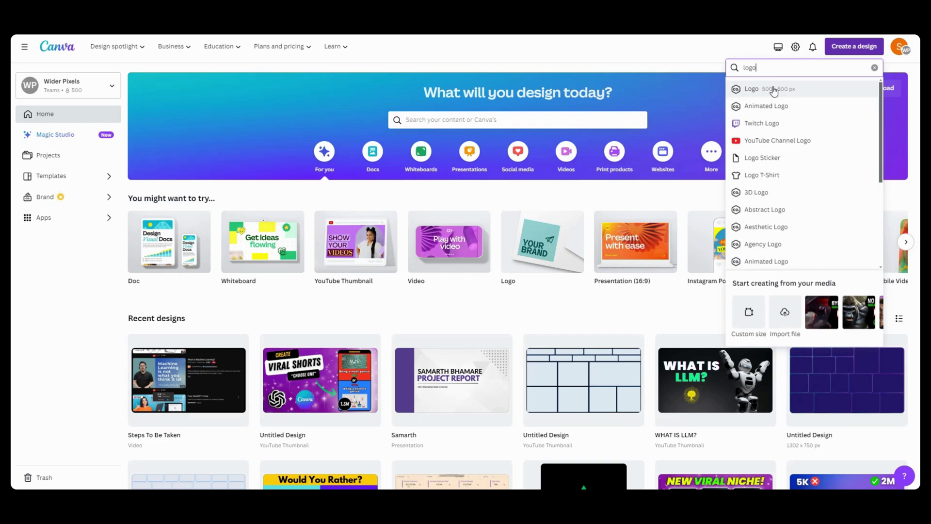
click(770, 88)
drag(188, 139, 205, 115)
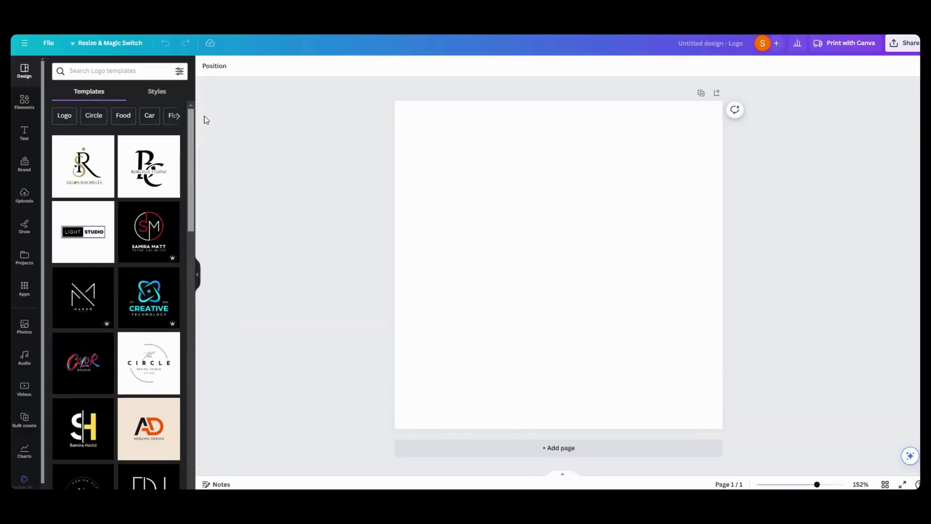
Step: Search Elements for 'brain' and show all the brain graphics
click(25, 102)
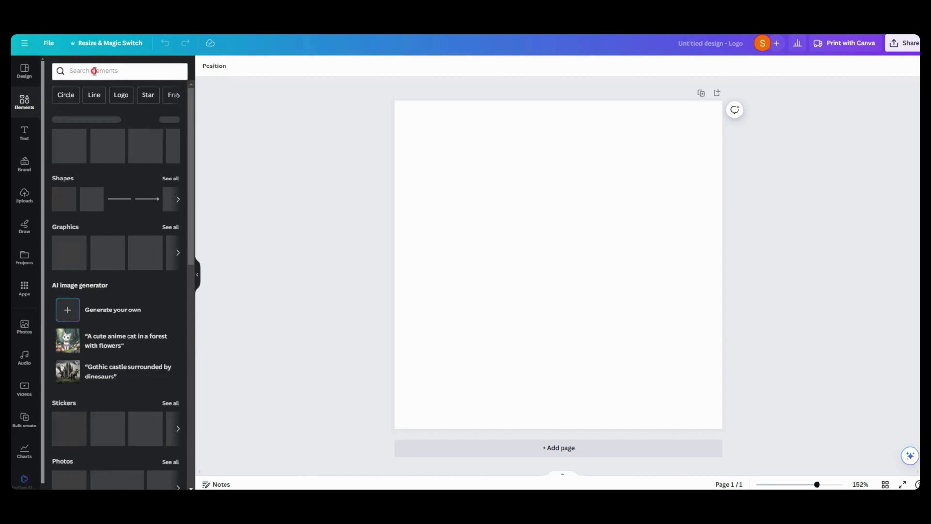
click(93, 72)
text(brain)
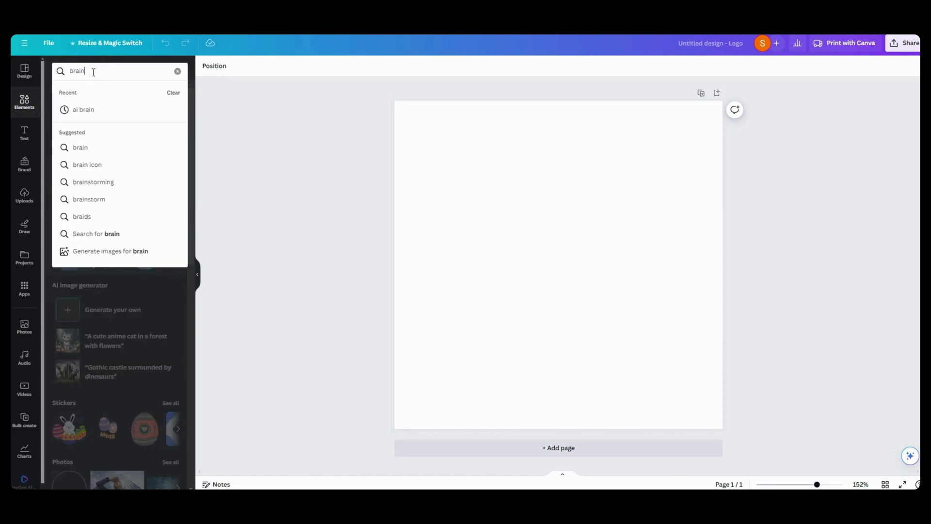
key(Return)
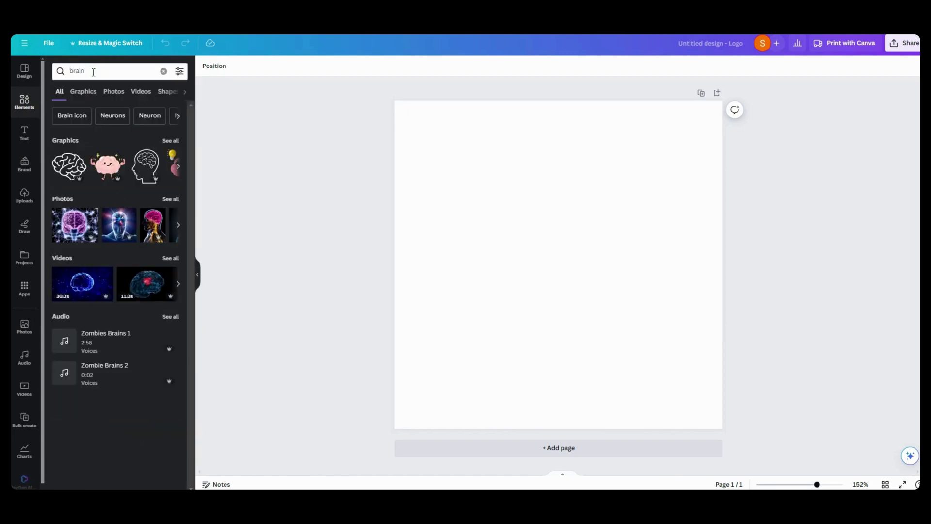
click(170, 140)
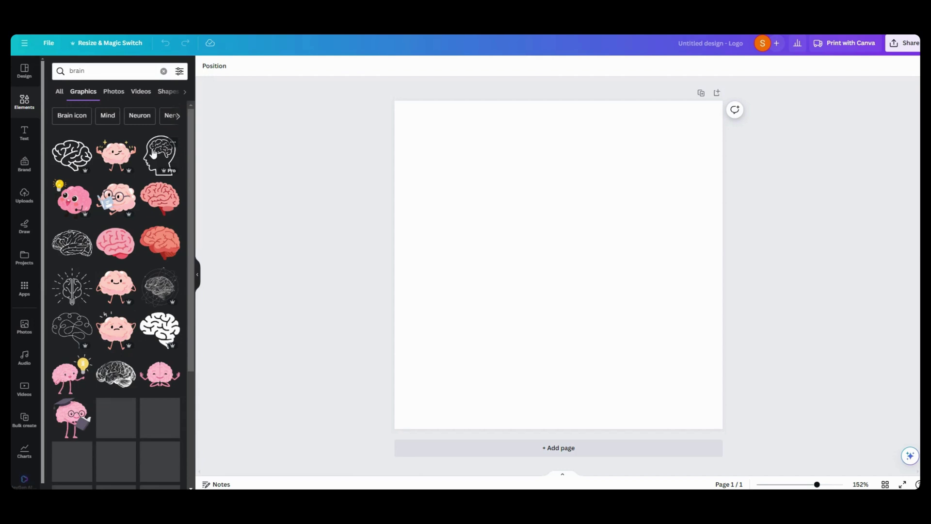
Step: Add the winking cartoon brain graphic and make the page background black
click(116, 159)
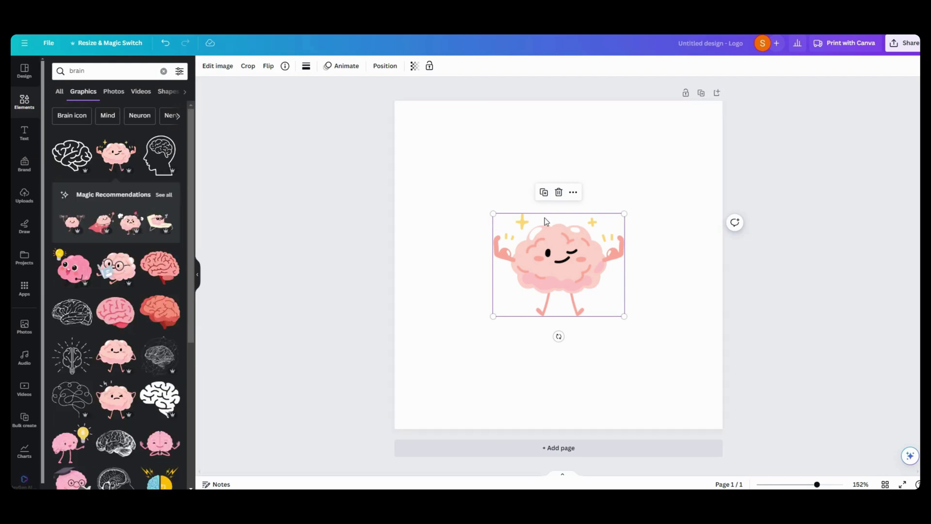
drag(492, 212, 459, 186)
scroll(115, 273, down, 5)
scroll(115, 273, down, 3)
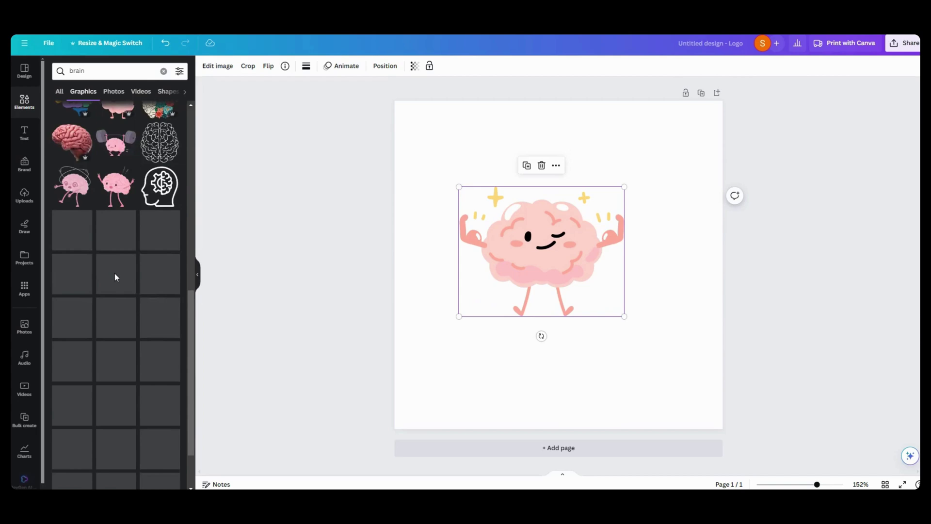
scroll(114, 274, up, 6)
key(Escape)
click(206, 68)
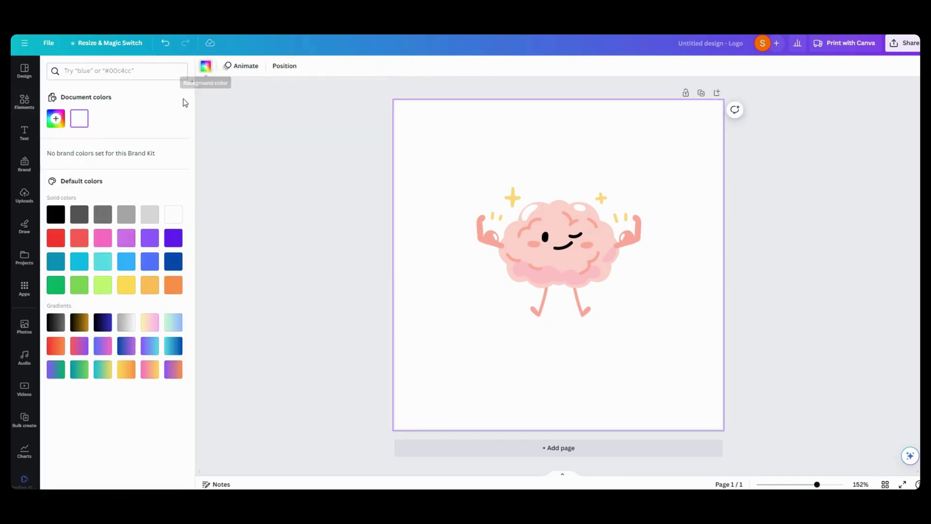
click(56, 215)
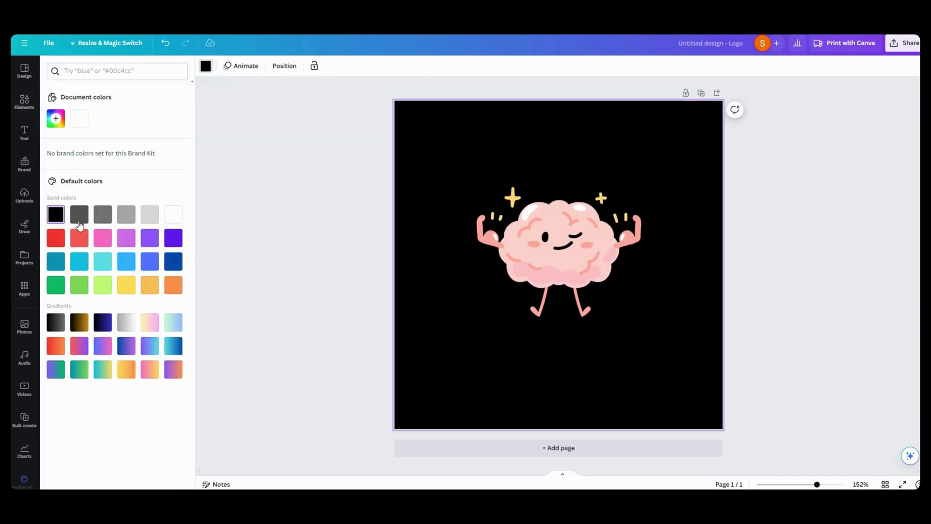
Step: Enlarge the brain, centre it on the page, and bring up the logo's download options
click(540, 294)
drag(640, 316, 683, 349)
drag(617, 290, 591, 287)
click(672, 325)
click(903, 43)
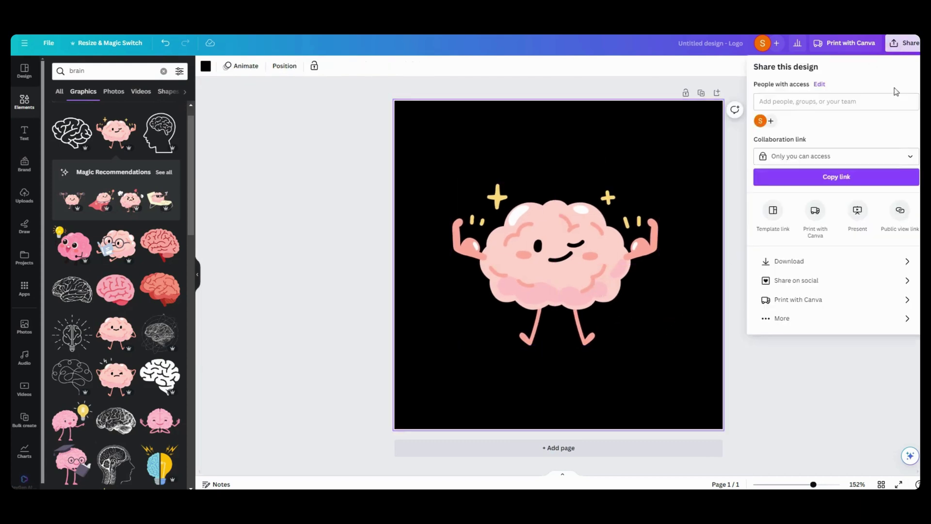
click(830, 260)
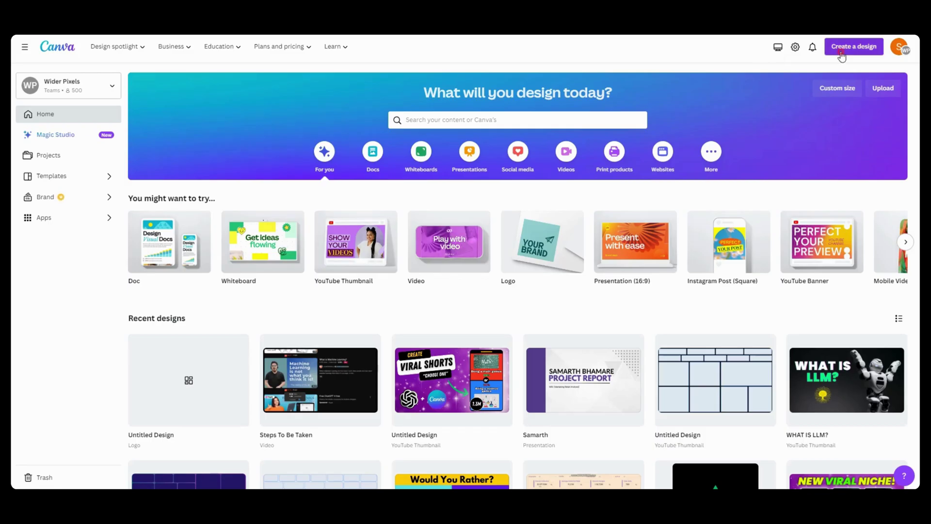
Step: Create a new blank YouTube Banner design (2560 × 1440 px)
click(841, 51)
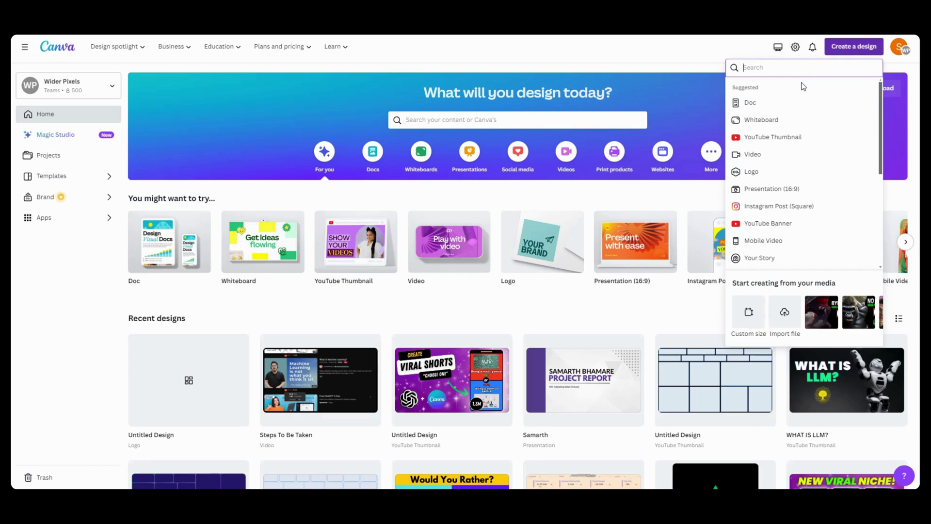
text(youtu)
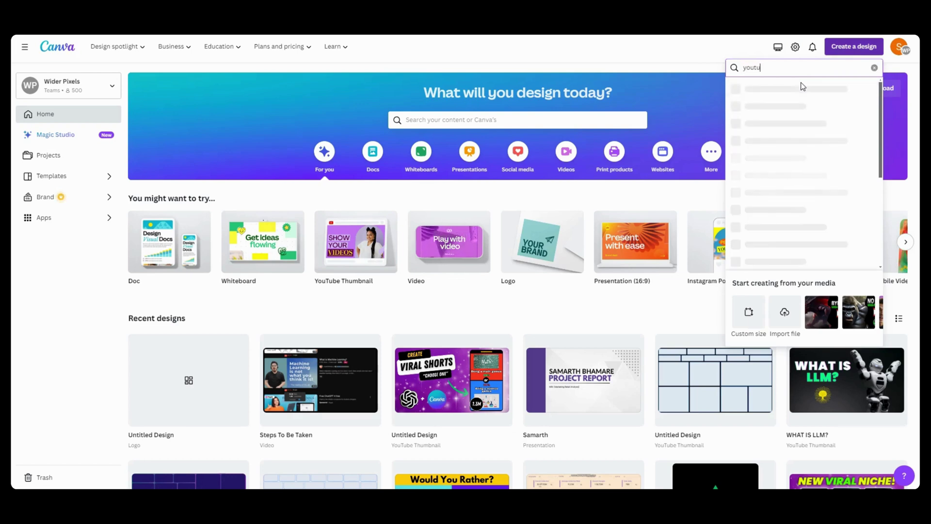
text(be bann)
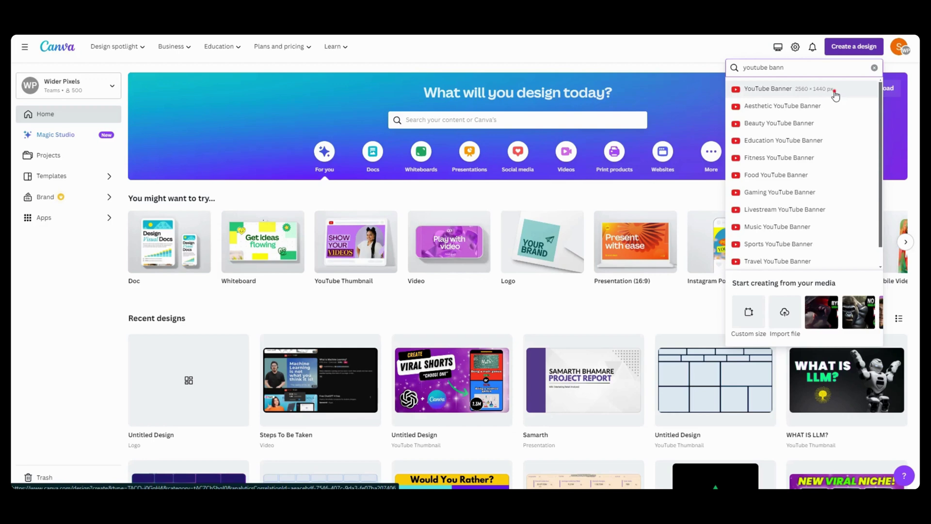
click(835, 95)
scroll(129, 165, down, 10)
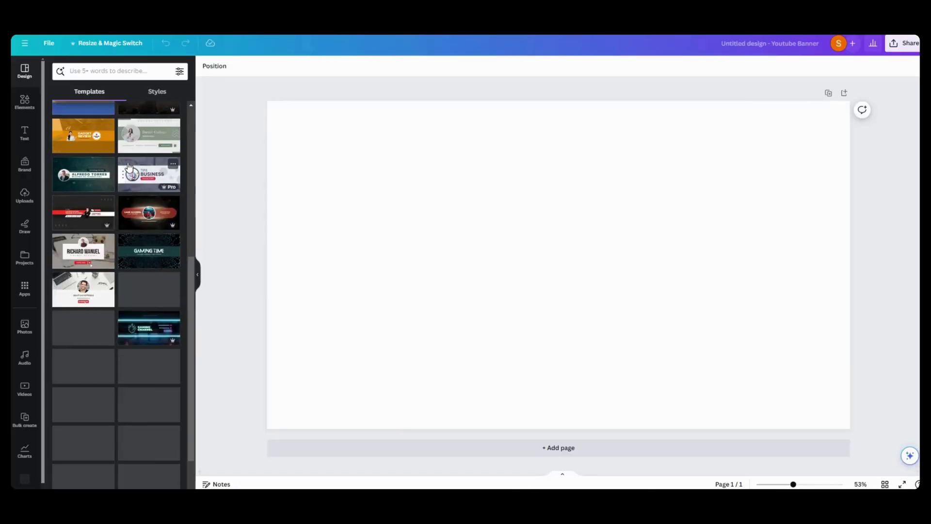
scroll(128, 166, up, 6)
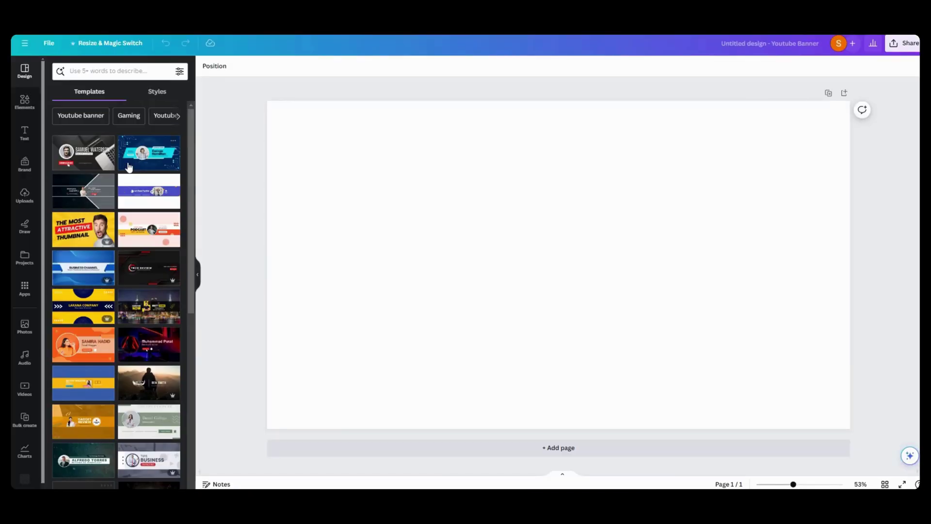
Step: Search stock Photos for 'tech background'
click(25, 325)
click(133, 70)
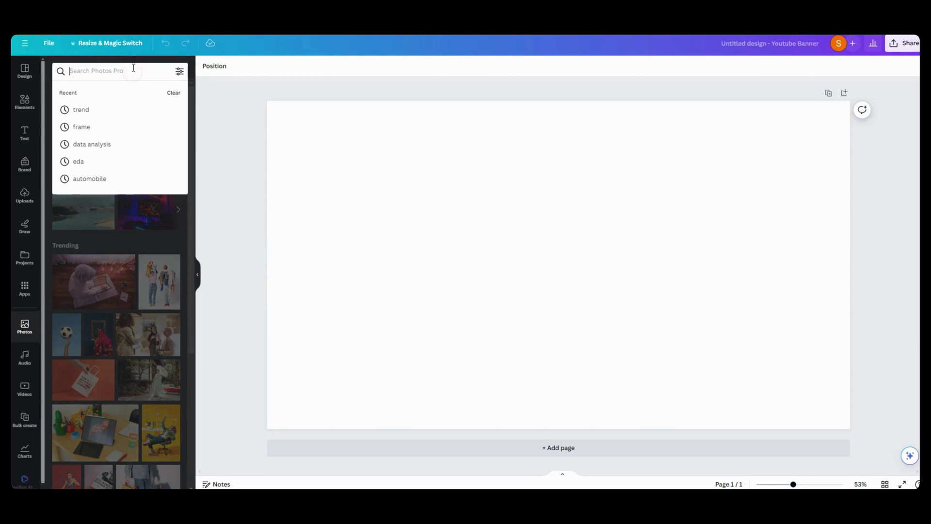
text(tech b)
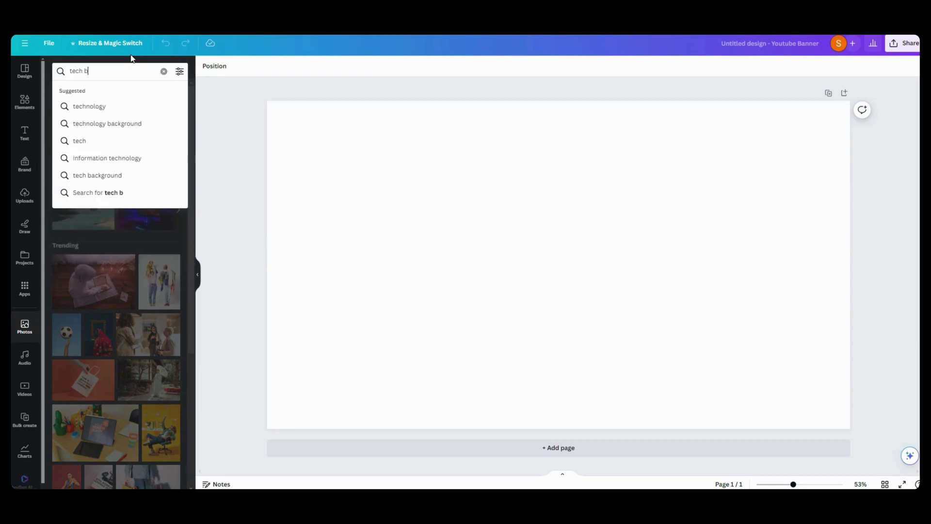
text(ackgroun)
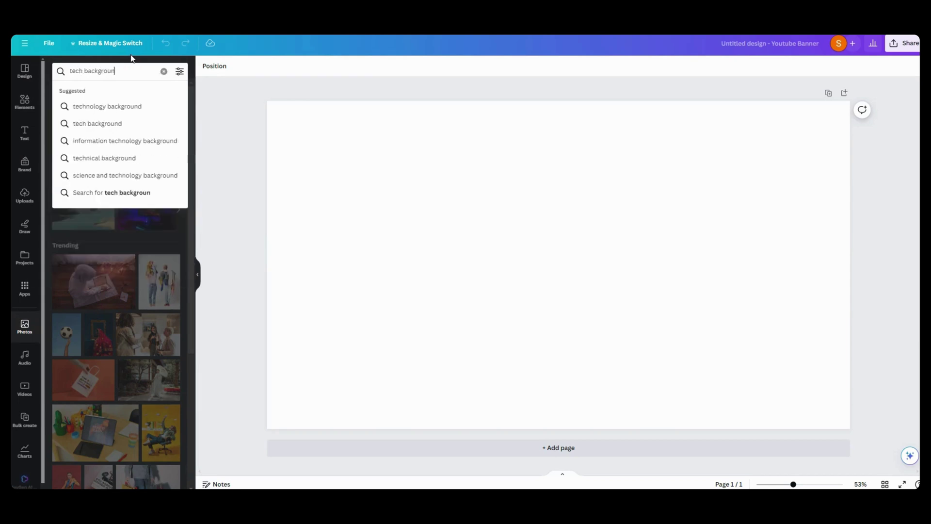
text(d)
key(Return)
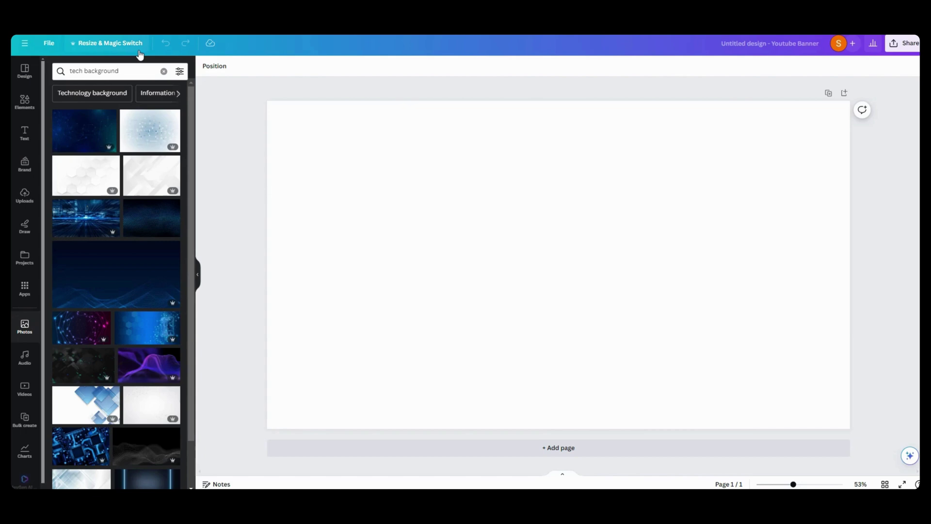
Step: Set the dark blue tech photo as the banner's page background
click(152, 224)
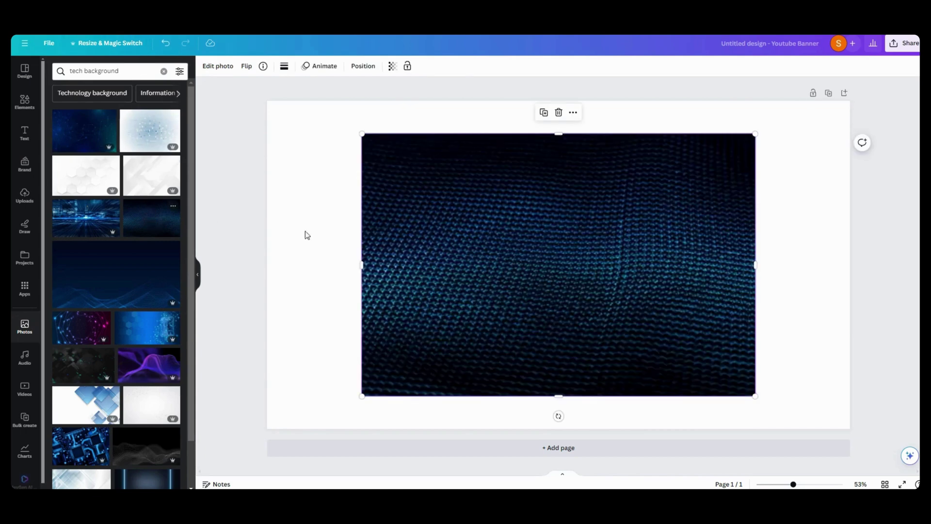
right_click(668, 289)
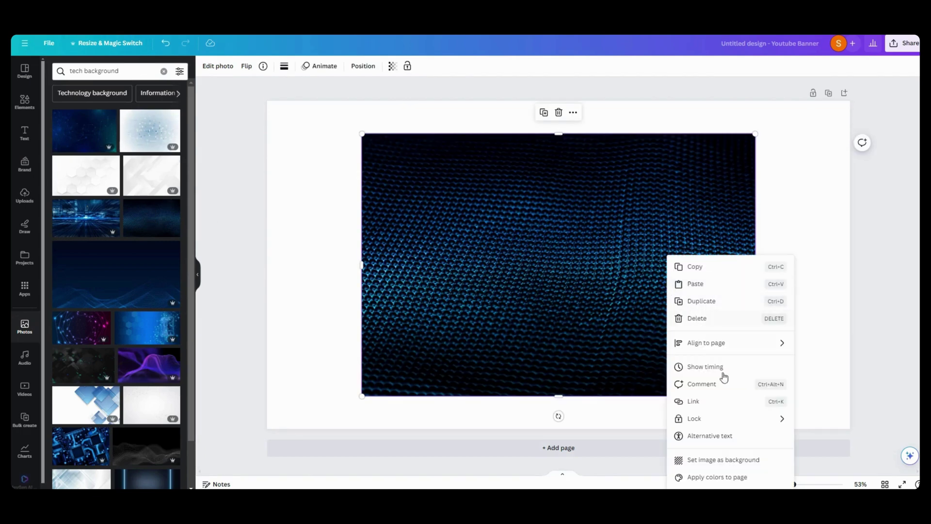
click(741, 459)
Step: Add a teal square and stretch it into a full-width horizontal band
key(r)
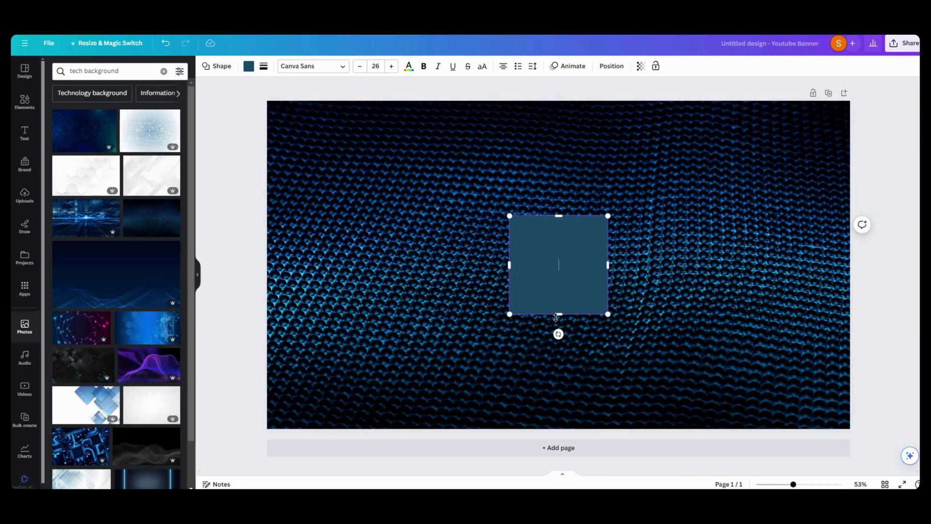
drag(556, 318, 557, 272)
drag(608, 242, 868, 242)
drag(509, 242, 195, 251)
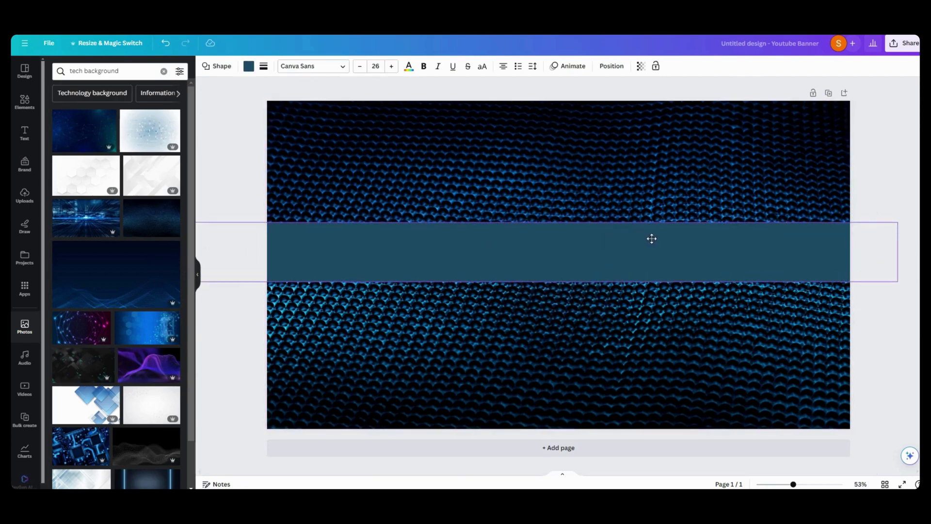
mouse_move(651, 238)
mouse_down()
mouse_move(663, 234)
mouse_move(663, 251)
mouse_up()
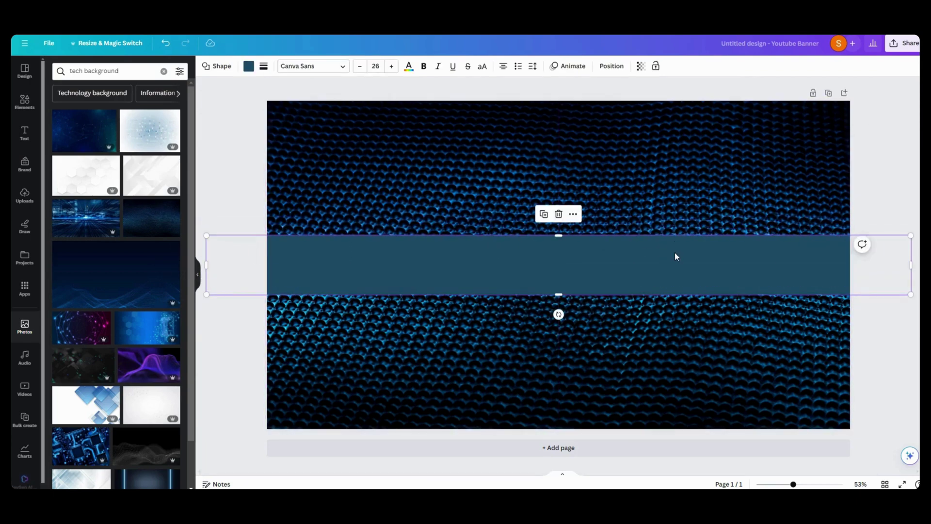
click(693, 189)
Step: Add the heading 'TECH WITH SAM' in League Spartan at size 94, placed on the band
click(25, 134)
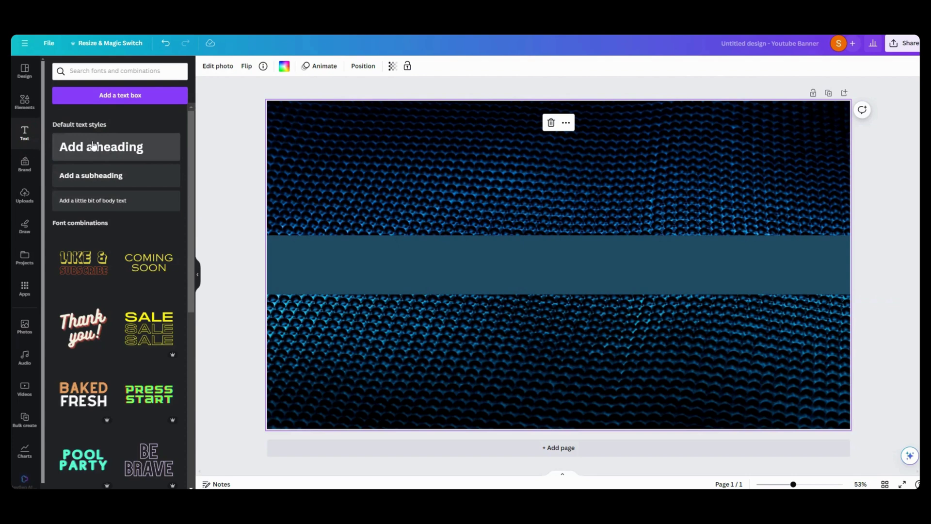
text(tTECH WITH SA)
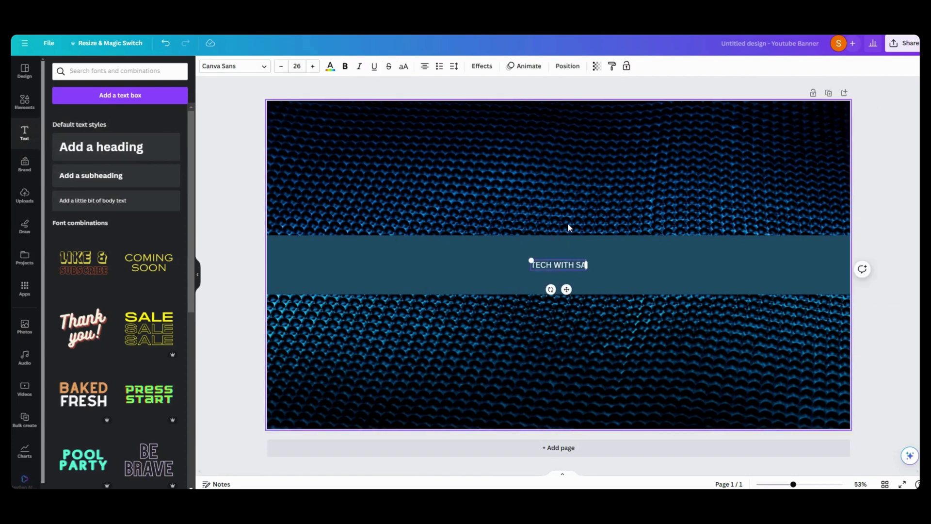
text(M)
key(ctrl+a)
click(313, 67)
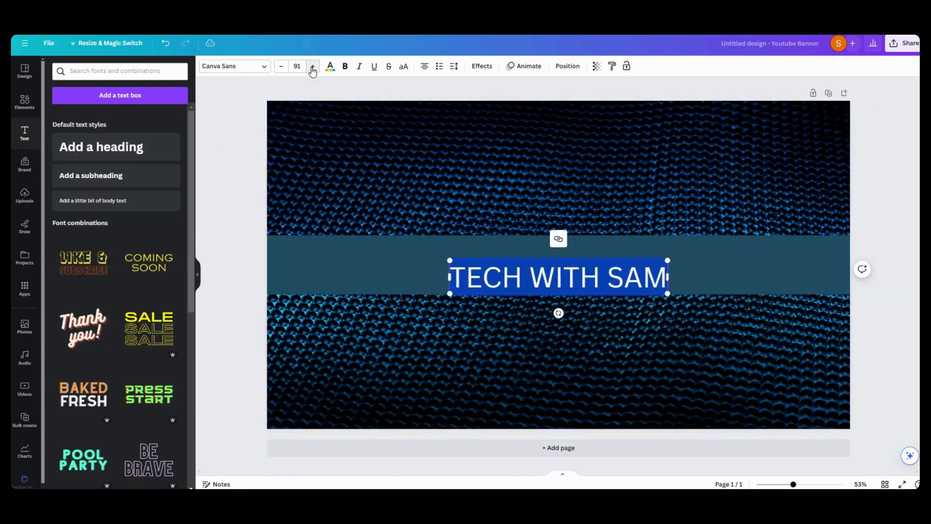
click(313, 67)
click(313, 66)
click(312, 67)
click(234, 66)
click(89, 334)
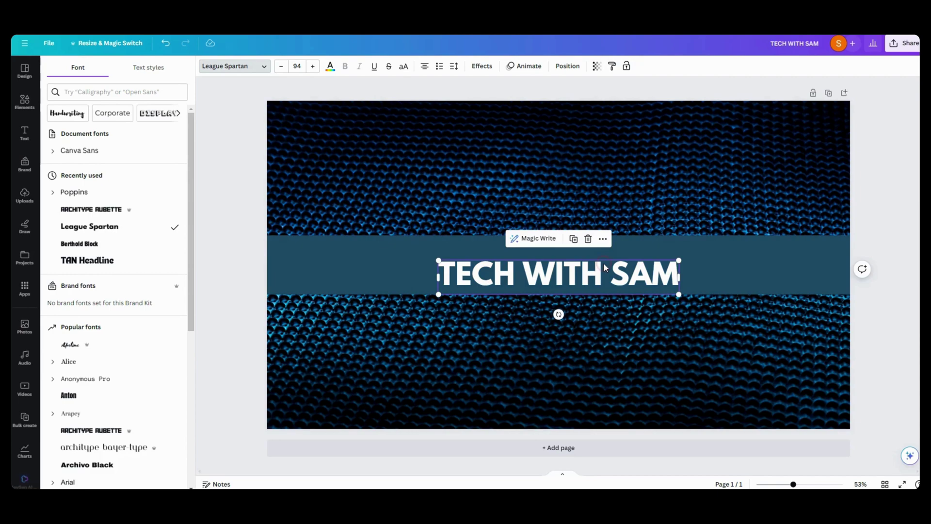
drag(605, 267, 656, 254)
click(424, 181)
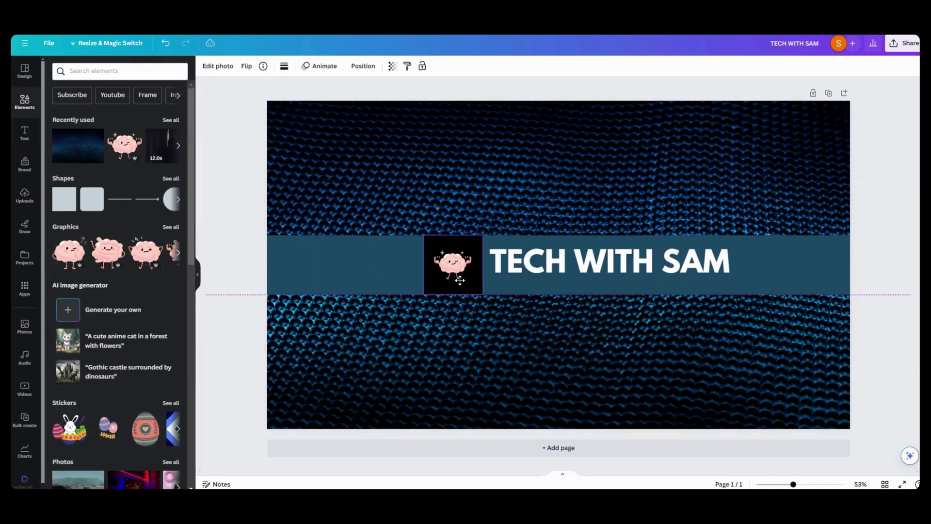
Step: Shrink the brain graphic beside the heading and download the banner as a PNG
click(868, 122)
click(894, 46)
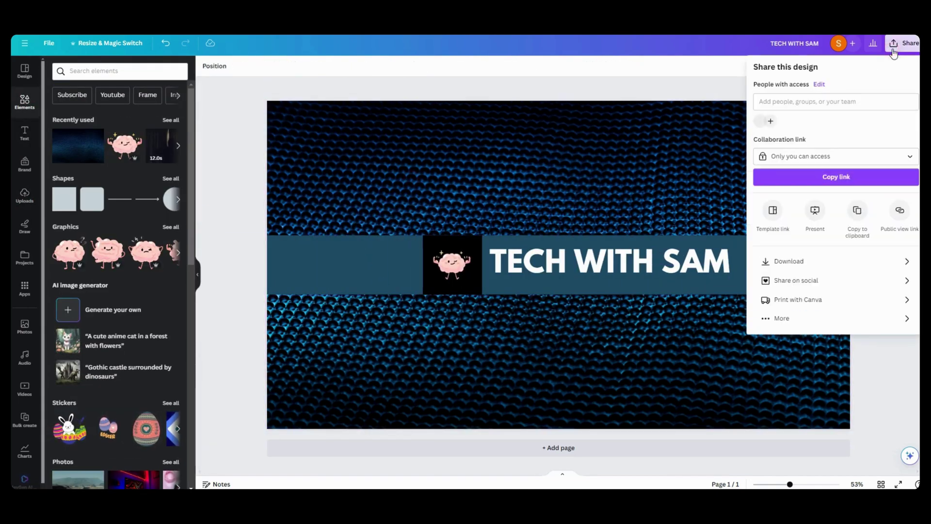
click(776, 265)
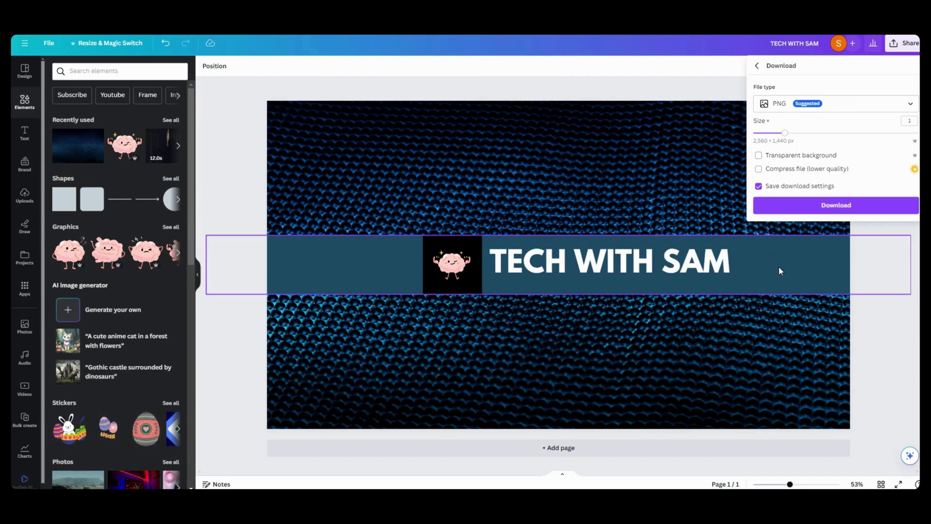
click(836, 205)
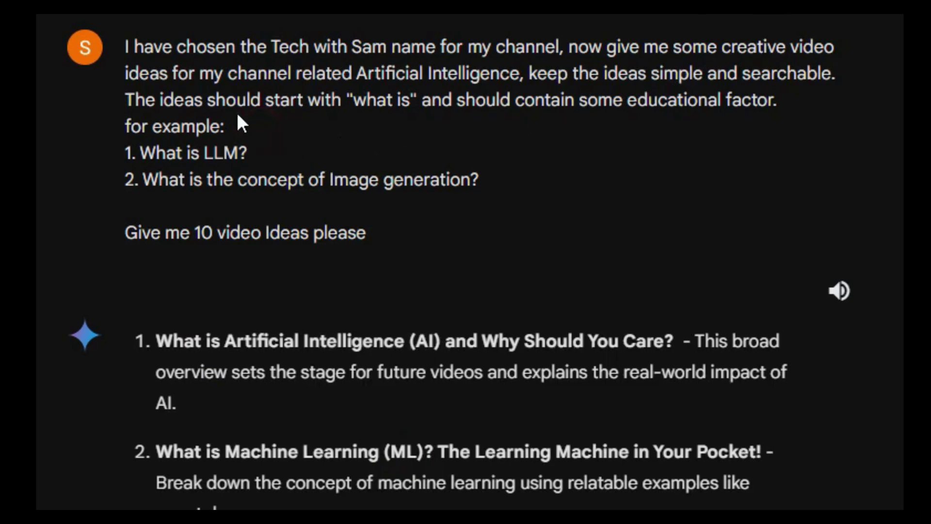
Step: Review the 'What is LLM' prompt and scroll through Gemini's 7-minute story-style script
drag(241, 118, 126, 44)
click(403, 193)
scroll(459, 257, down, 6)
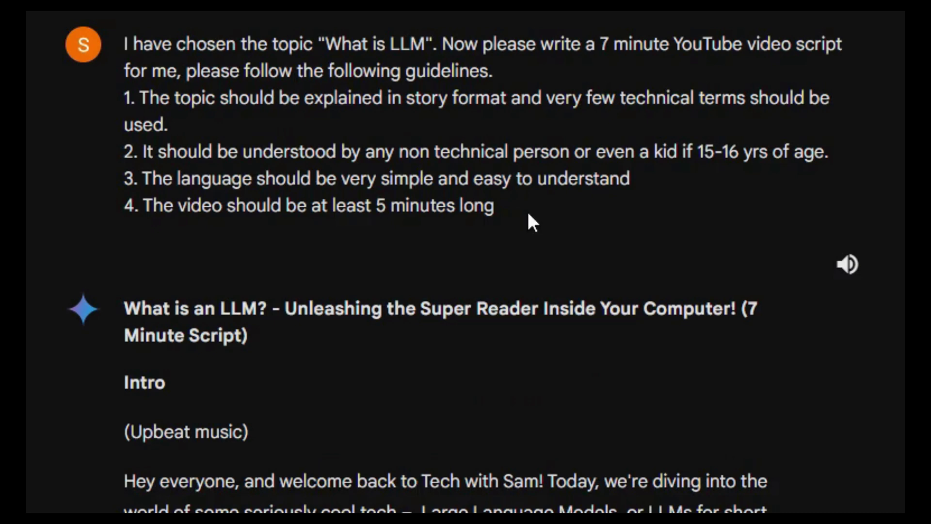
drag(526, 213, 160, 58)
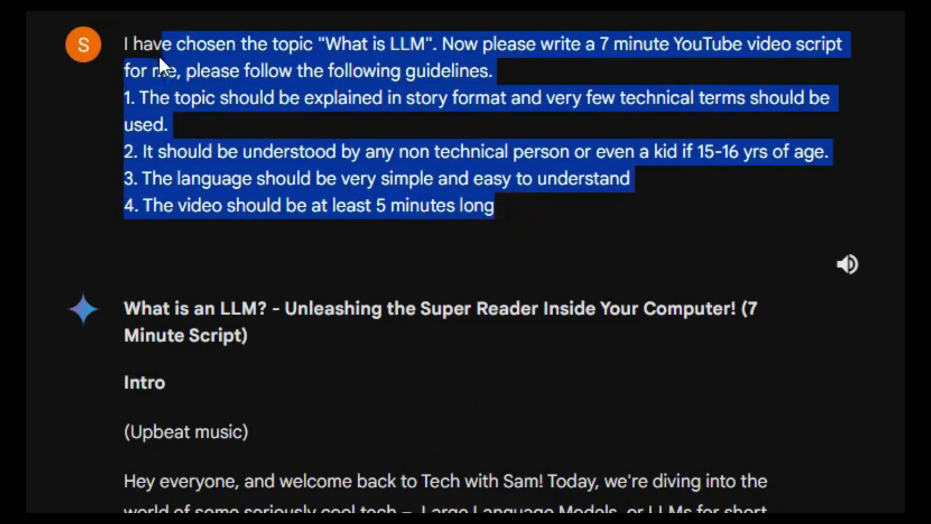
click(537, 219)
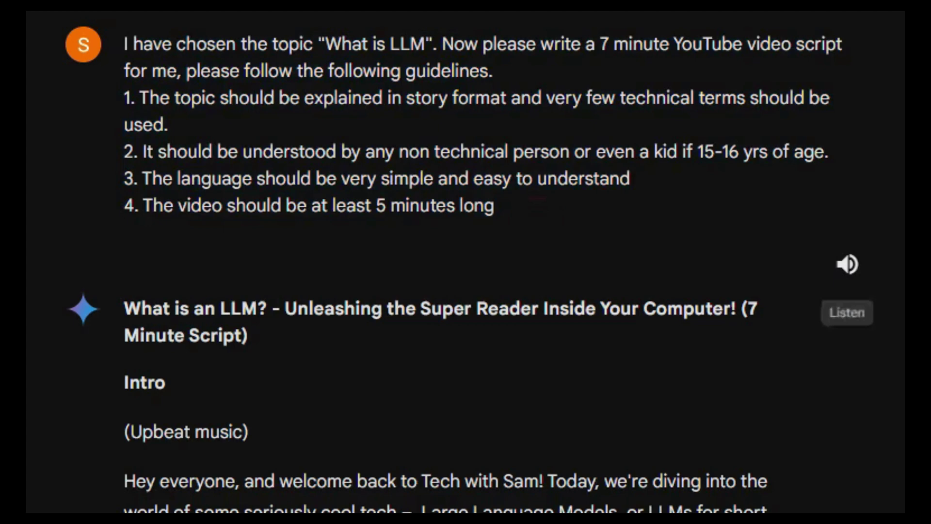
scroll(466, 261, down, 2)
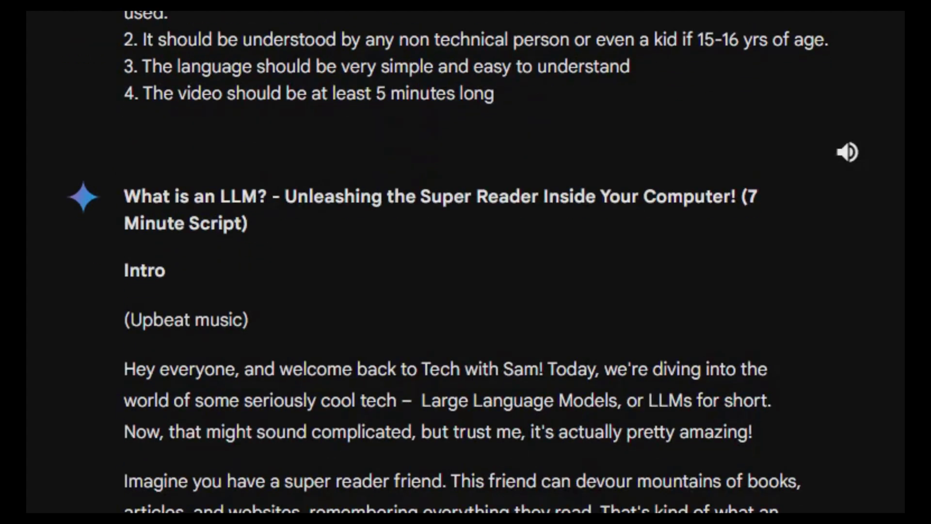
scroll(466, 262, down, 2)
scroll(466, 262, down, 6)
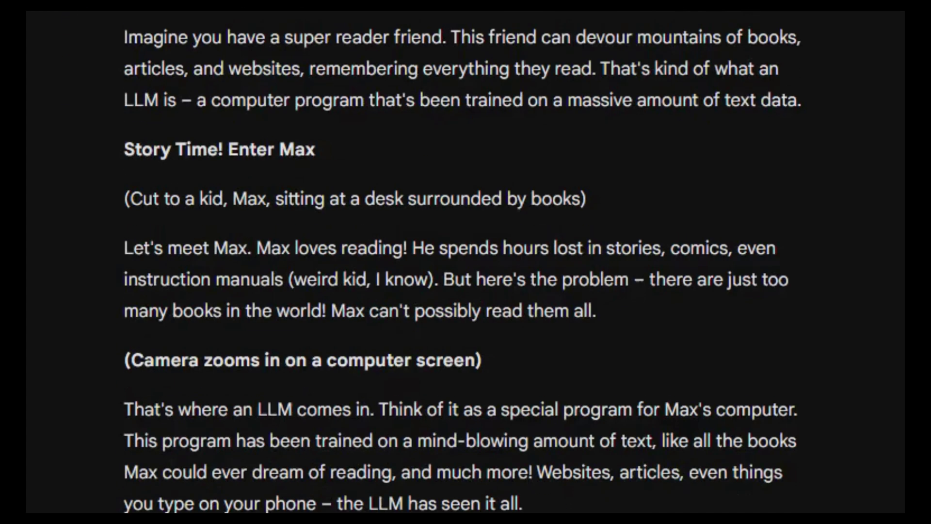
scroll(465, 262, down, 8)
scroll(466, 262, down, 2)
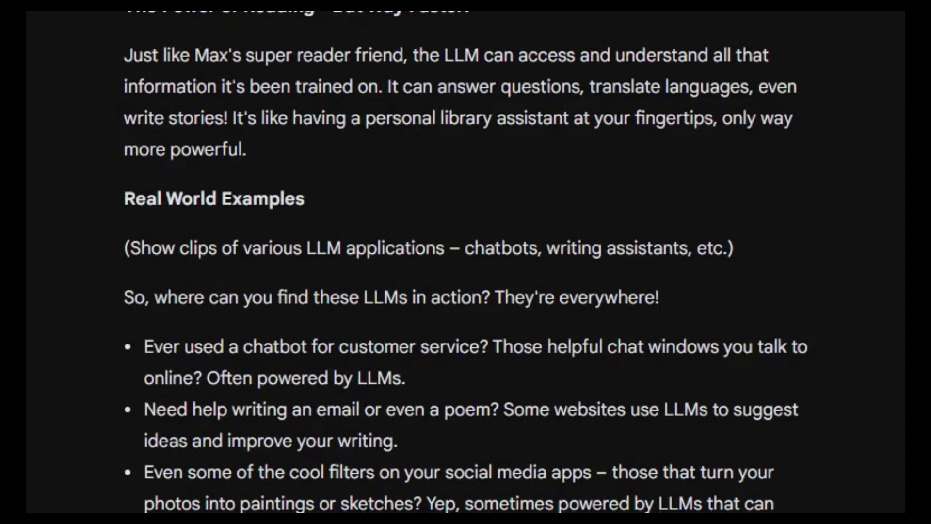
scroll(466, 262, down, 9)
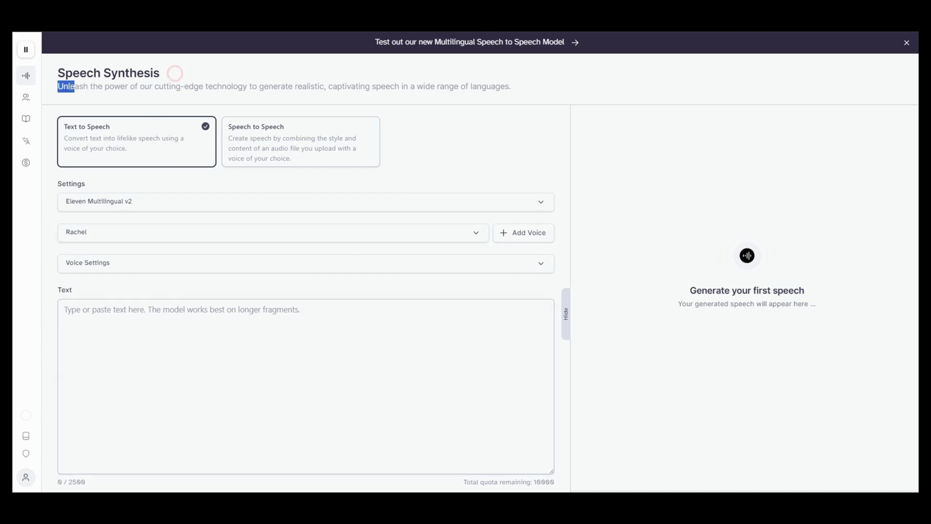
Step: Look over the ElevenLabs pricing page, then return to Speech Synthesis
triple_click(176, 73)
click(225, 77)
mouse_move(39, 429)
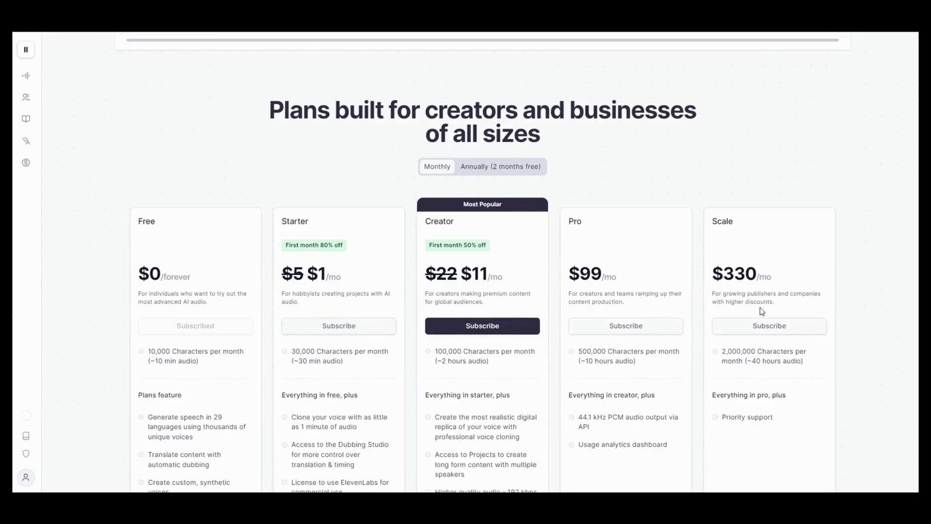
scroll(364, 190, up, 2)
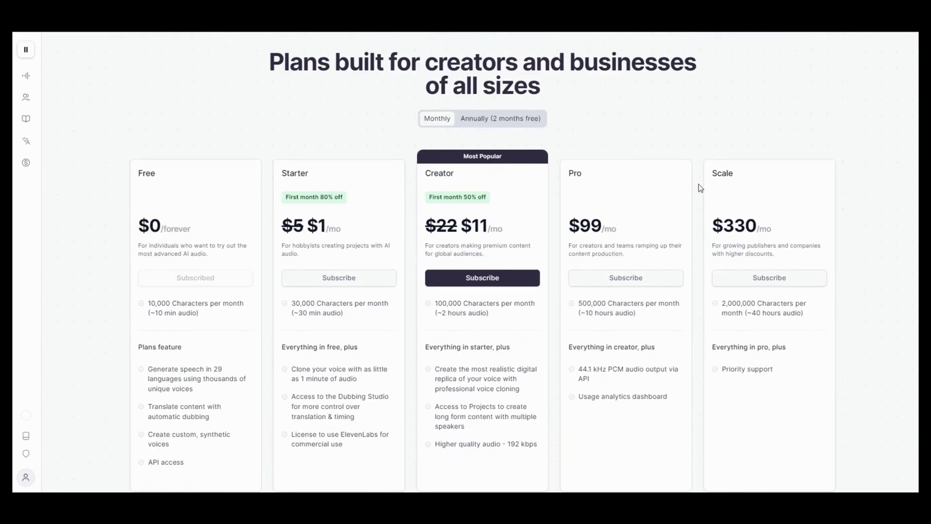
key(alt+Left)
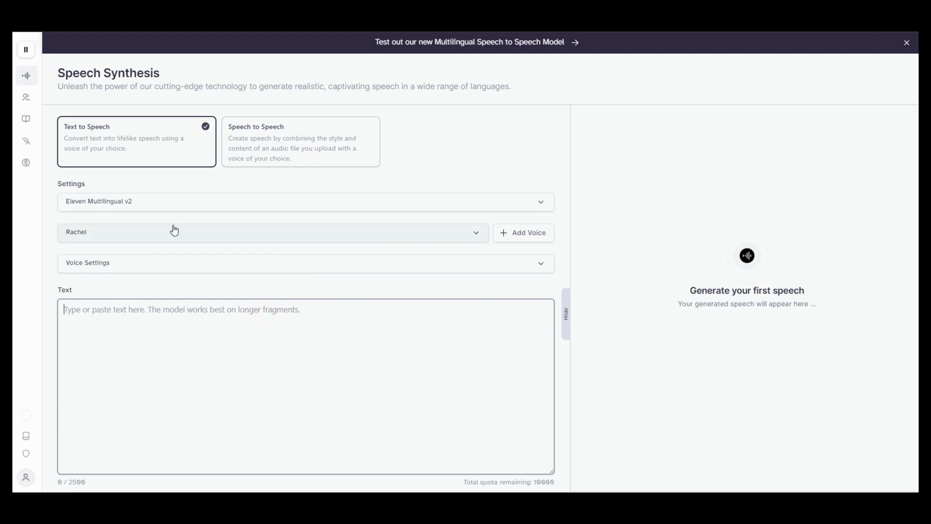
Step: Choose the Adam voice and generate speech from the script text
click(131, 238)
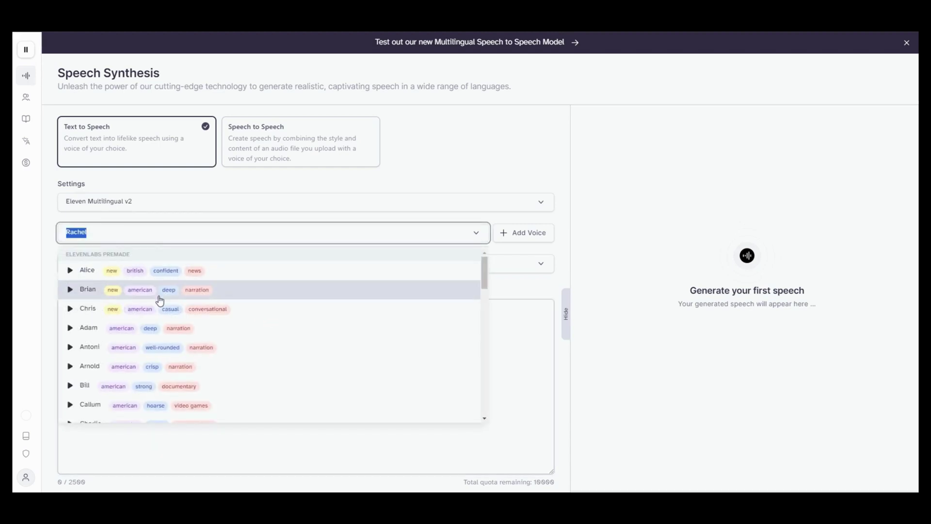
click(83, 329)
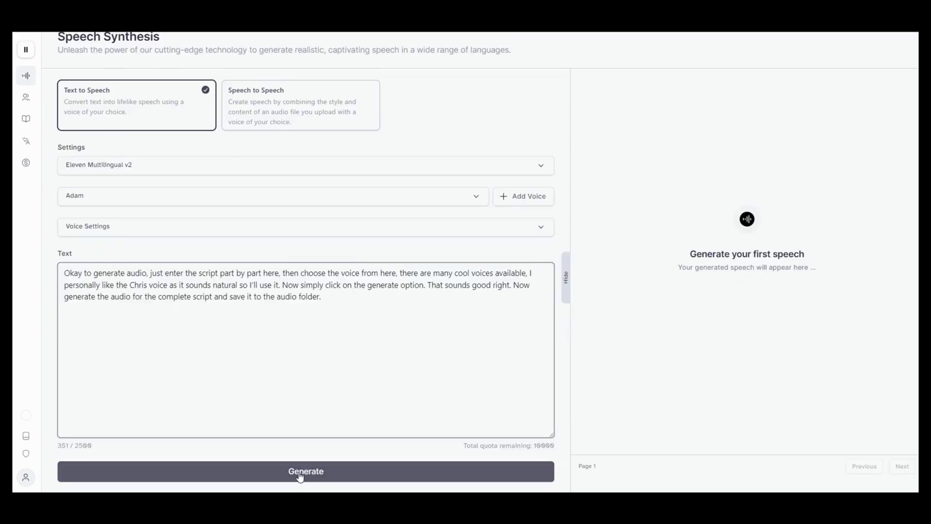
click(300, 474)
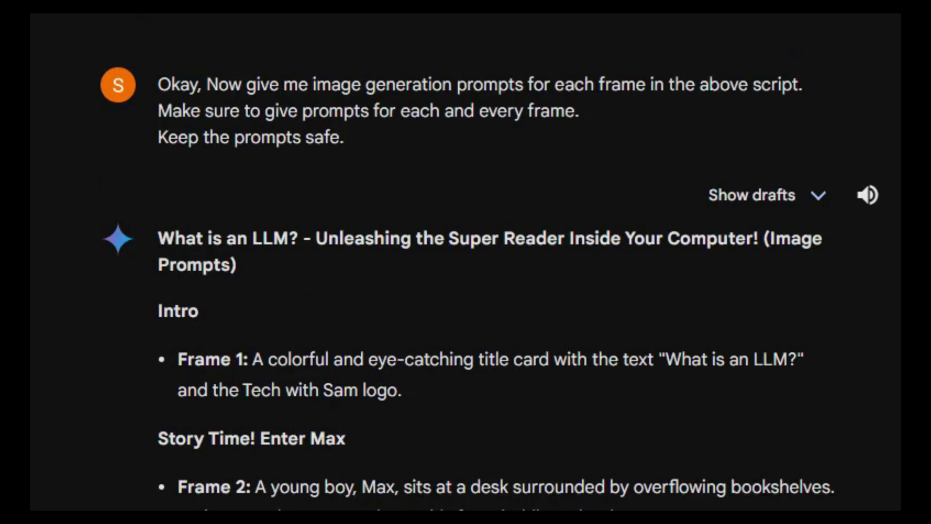
Step: Scroll through Gemini's frame-by-frame image prompts for the LLM script
scroll(465, 286, down, 1)
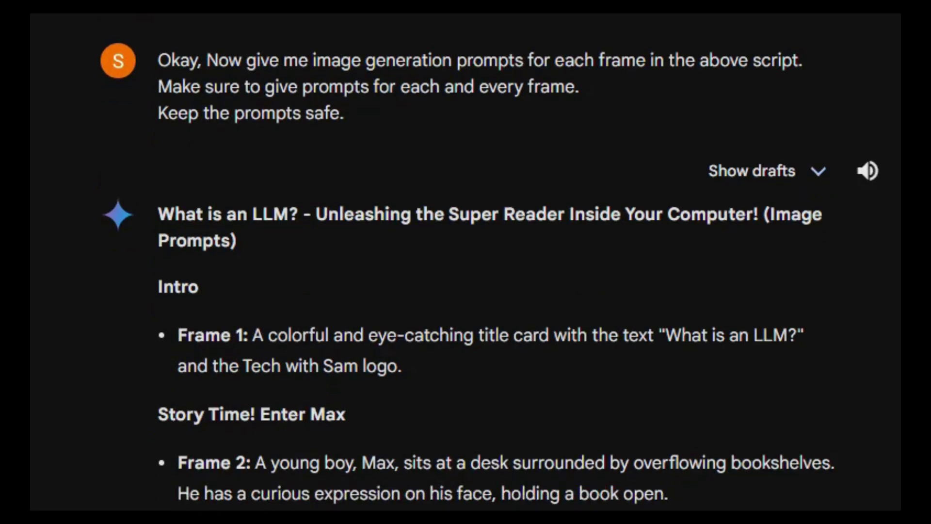
scroll(466, 286, down, 7)
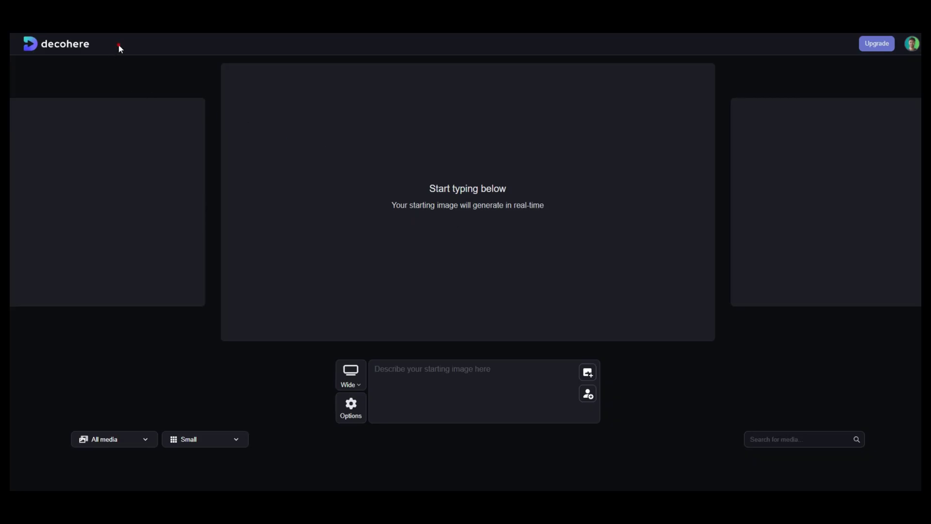
Step: Paste the Frame 2 prompt plus '4k image' into Decohere and pick the cartoon boy image
drag(119, 44, 45, 51)
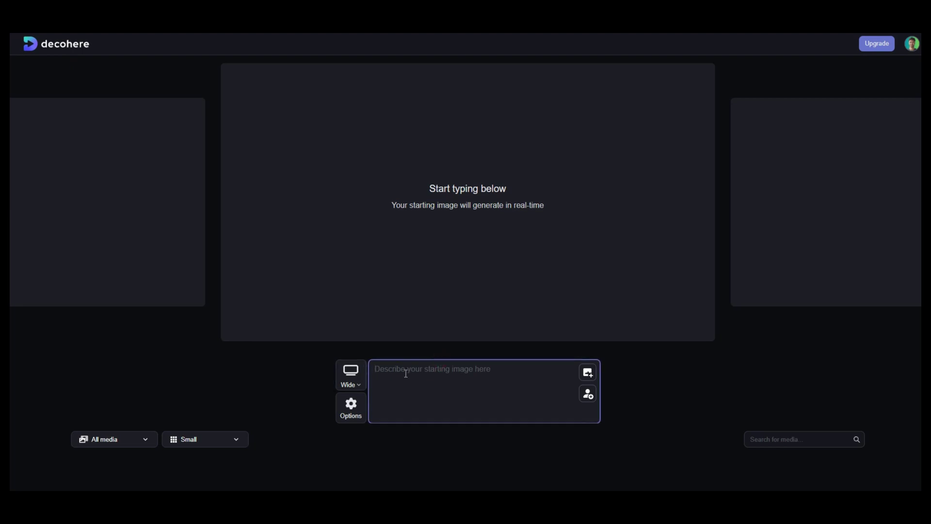
text(A young boy, Max, sits at a desk surrounded by overflowing bookshelves. He has a curious expression on his face, holding a book open.)
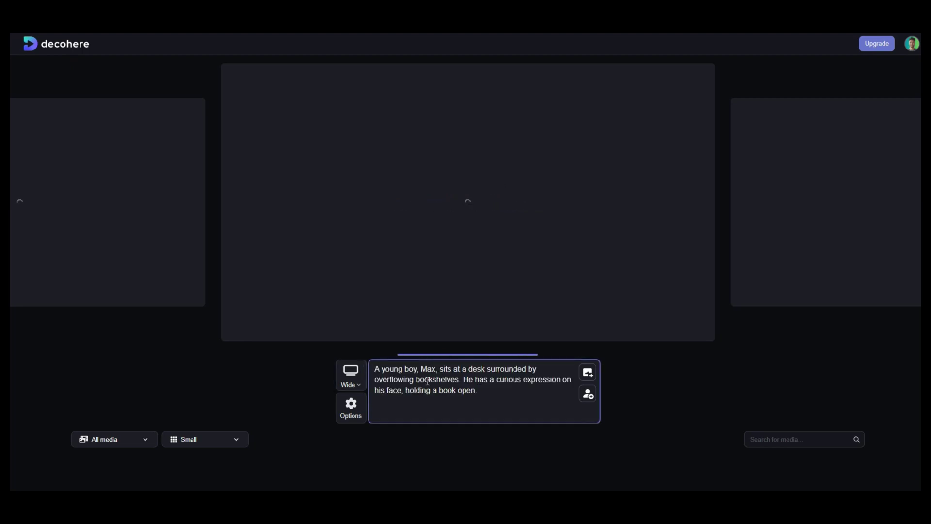
text(4k)
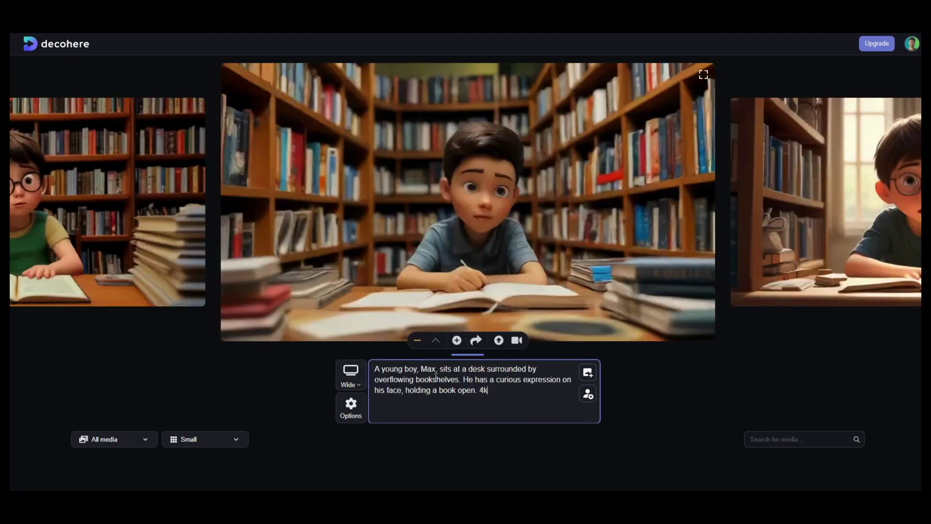
text( i)
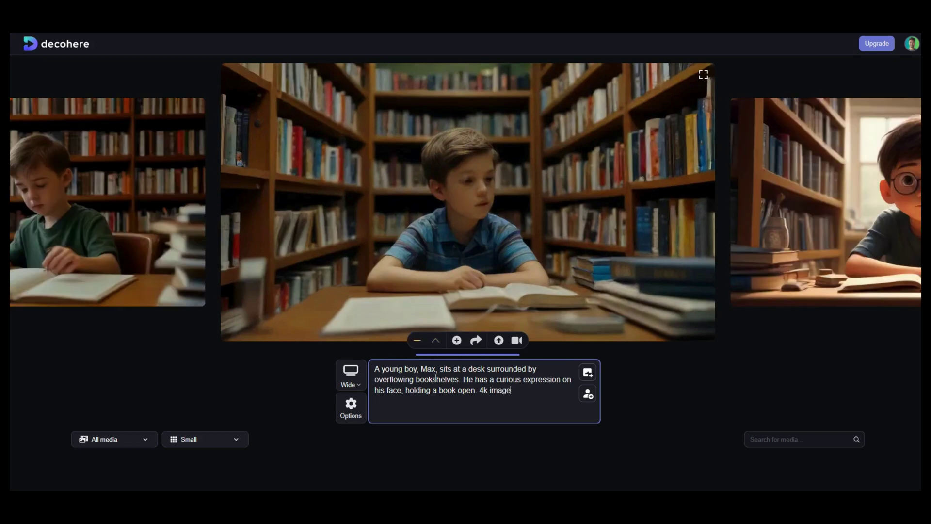
text(mage)
click(890, 225)
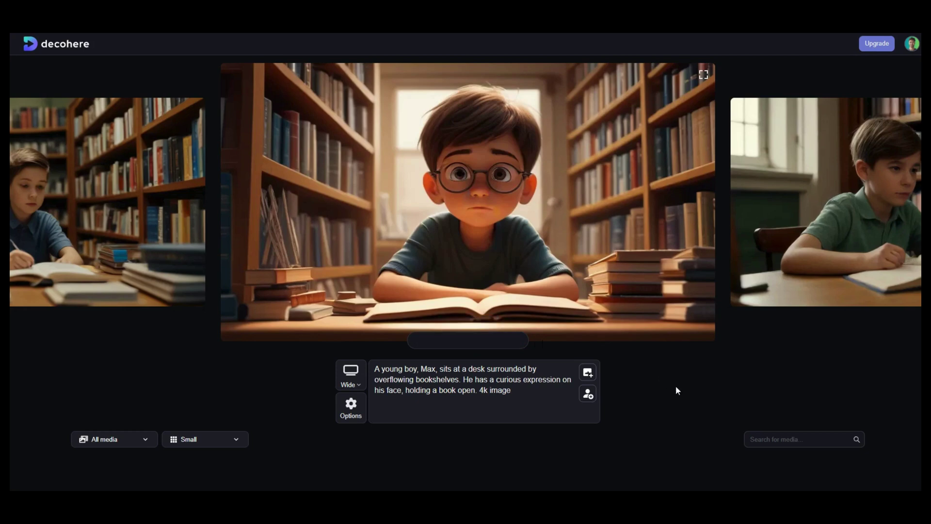
scroll(676, 386, down, 2)
scroll(676, 387, down, 2)
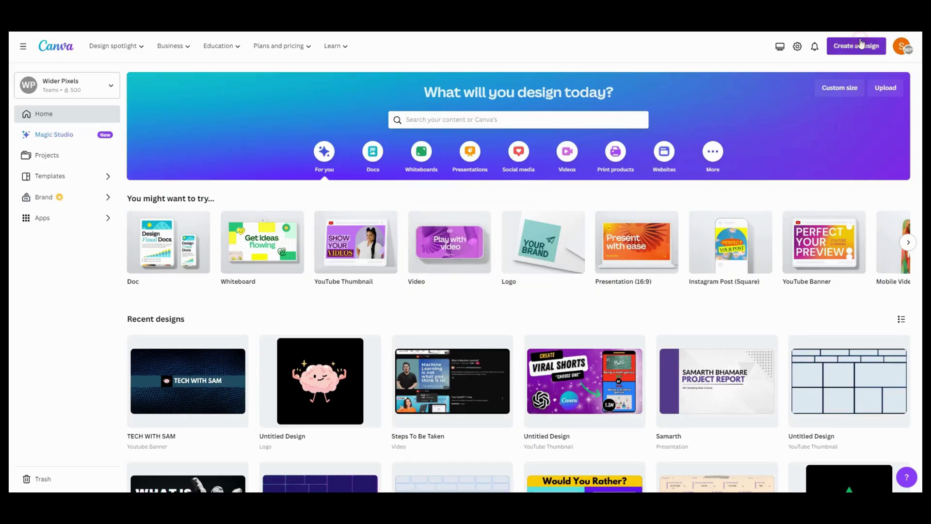
Step: Start a new Canva video design
click(860, 44)
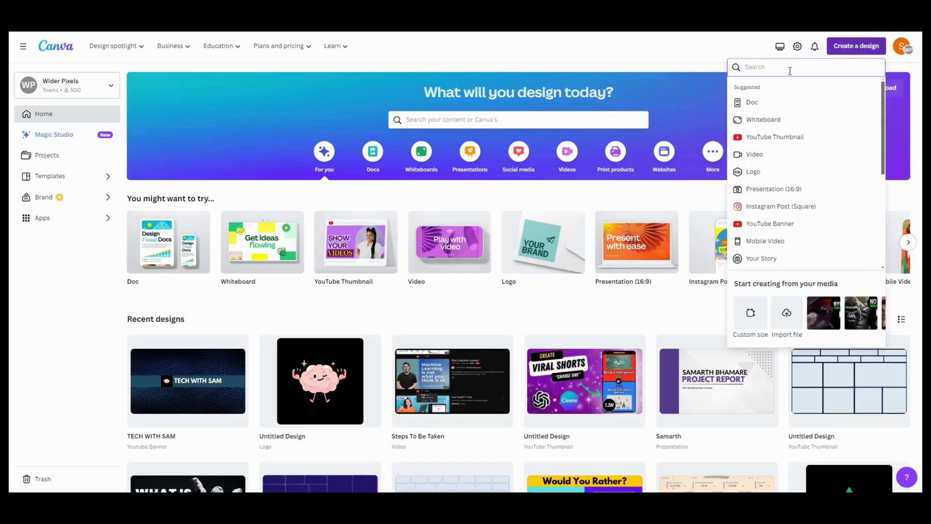
text(video)
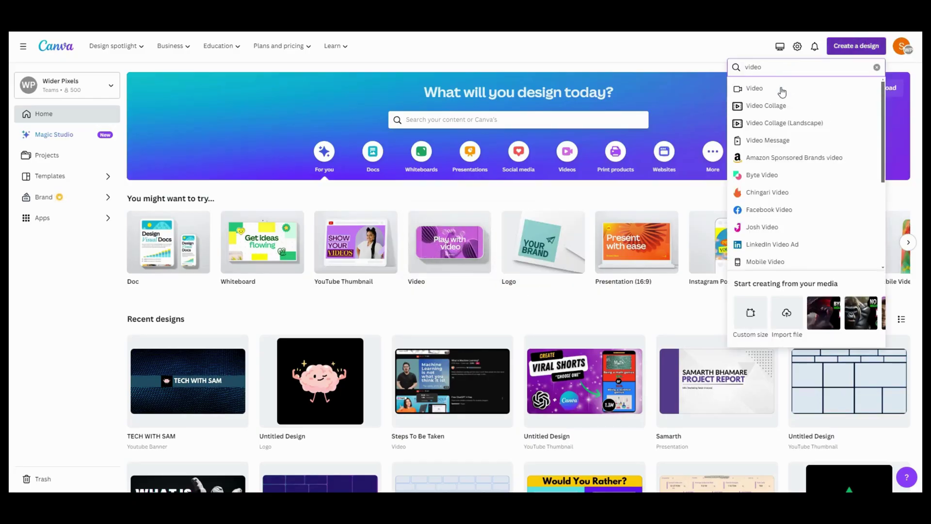
click(781, 91)
Step: Set a 'kid studying in library' stock clip as the page background and add a blank second page
click(23, 290)
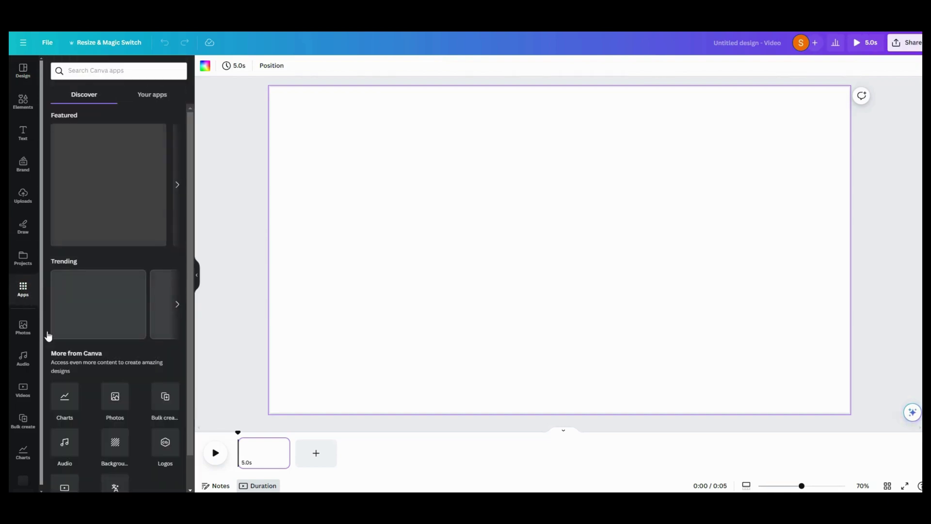
click(64, 487)
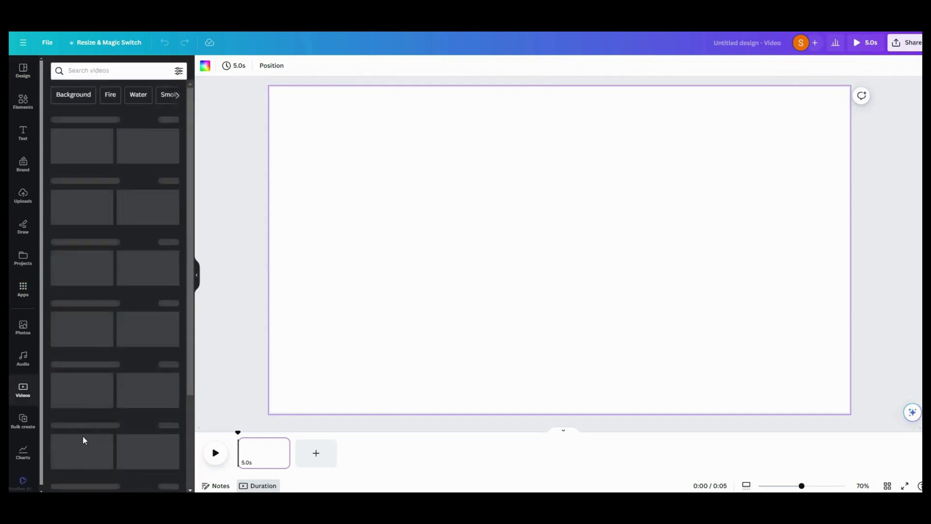
click(119, 74)
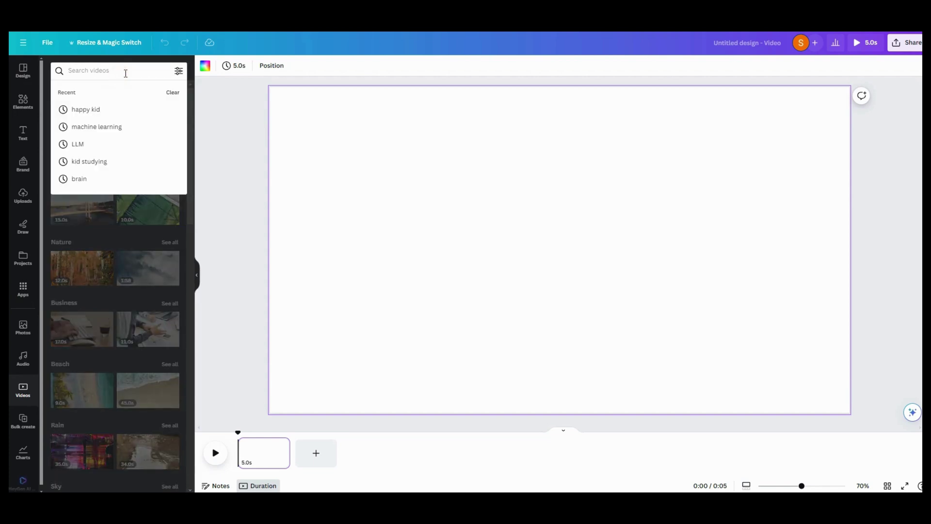
text(kid studying)
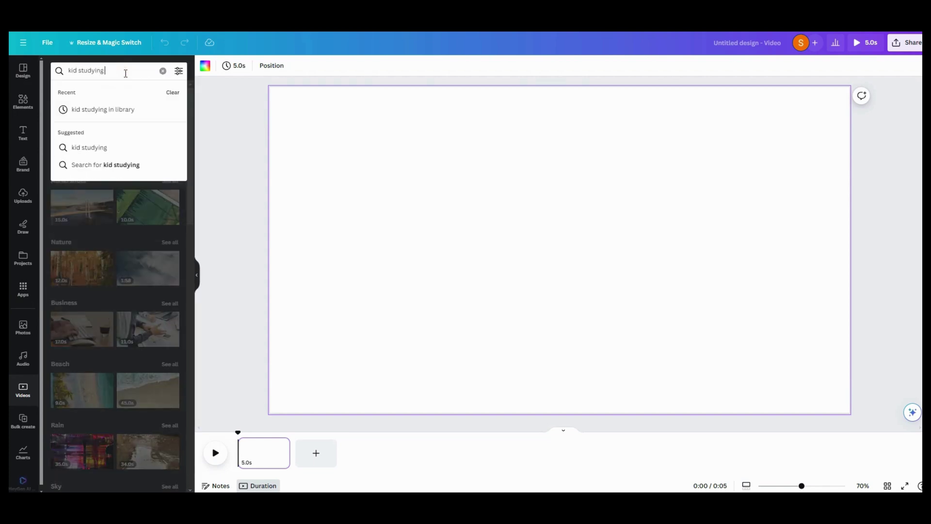
key(Down)
key(Return)
click(156, 122)
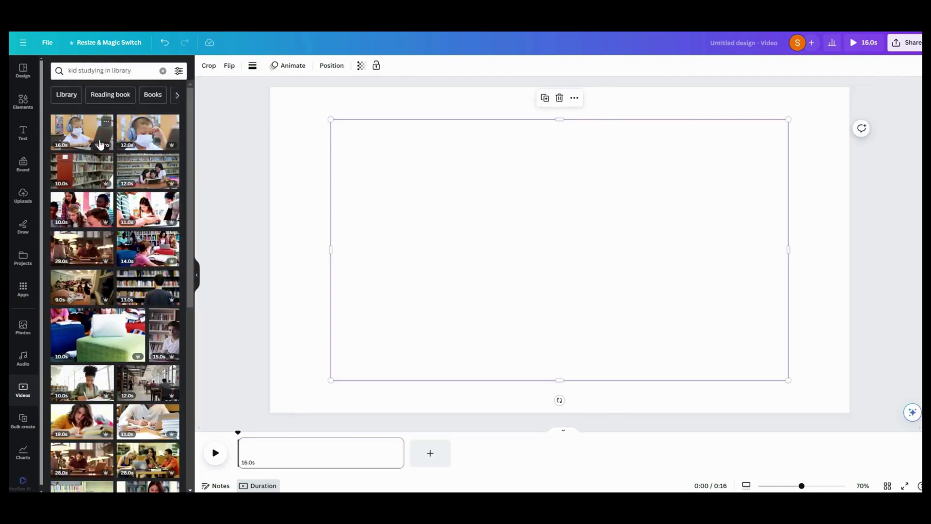
right_click(642, 254)
click(686, 439)
click(423, 454)
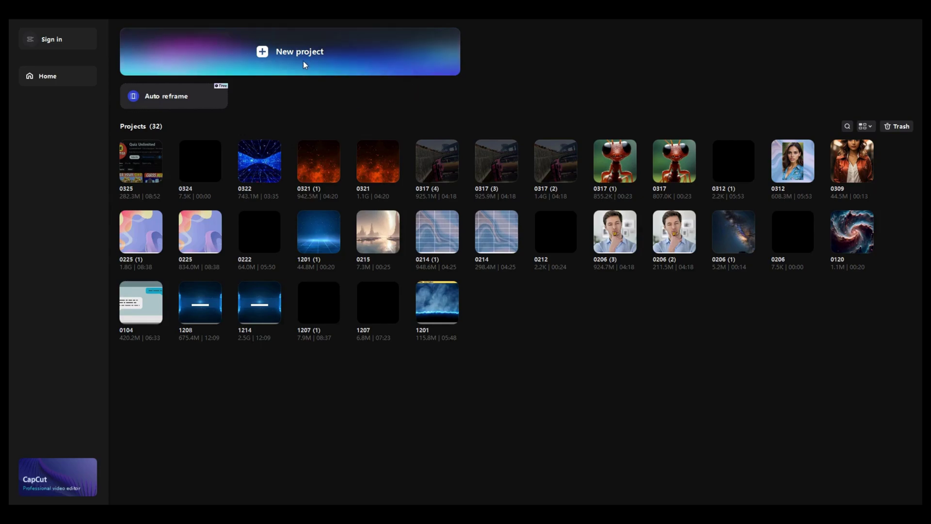
Step: Create a new CapCut project and import clips from the AI Madesy WouldYouRatherVideos Videos folder
click(304, 60)
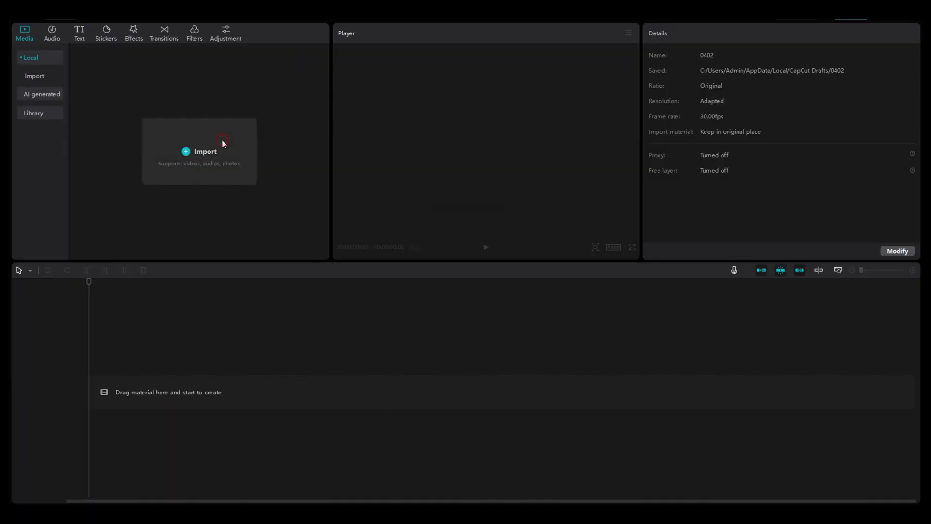
click(222, 143)
click(207, 28)
double_click(174, 194)
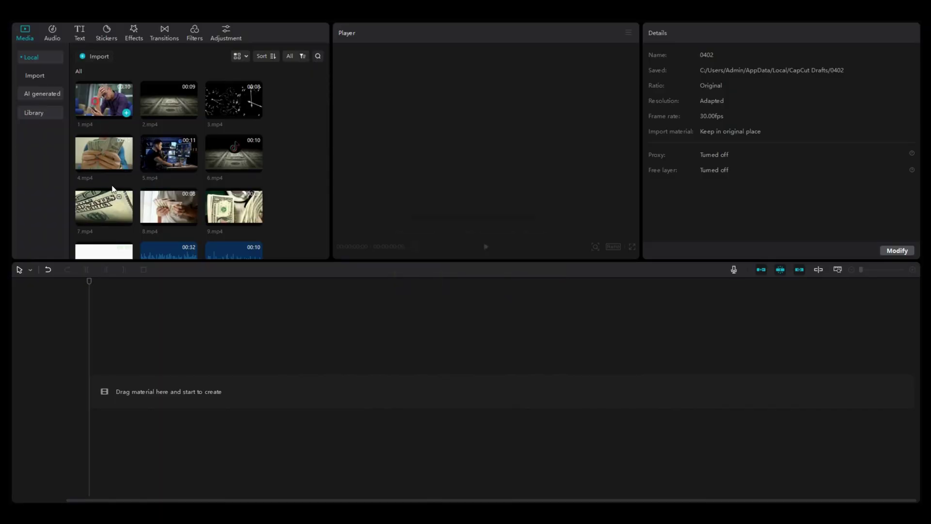
Step: Place 1.mp4 with 1.mp3 trimmed to match, then add 2.mp4, 3.mp4 and their voiceovers
drag(112, 189, 115, 375)
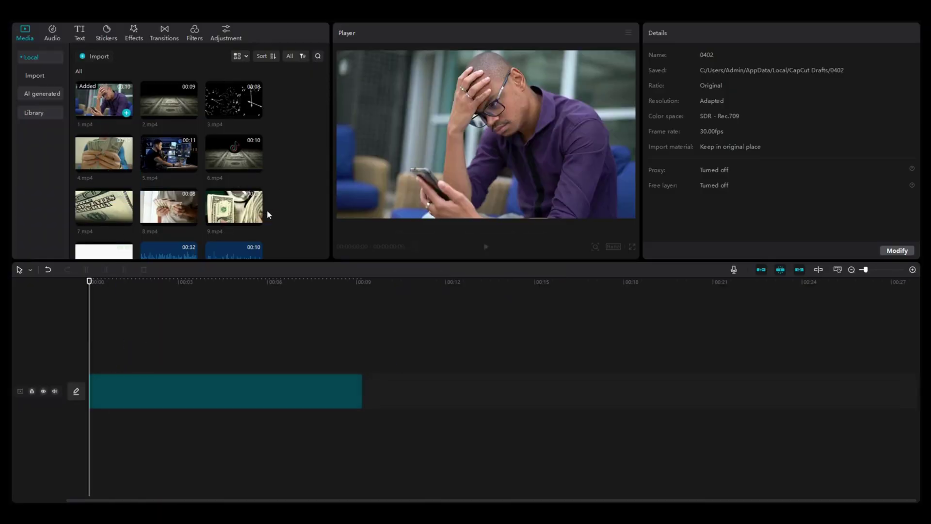
scroll(252, 204, down, 5)
scroll(203, 146, up, 3)
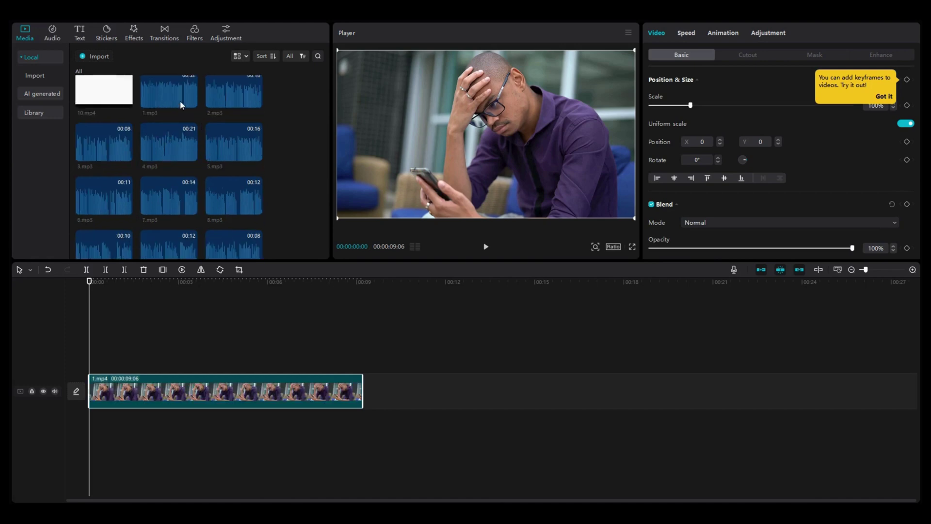
drag(180, 103, 87, 424)
click(362, 281)
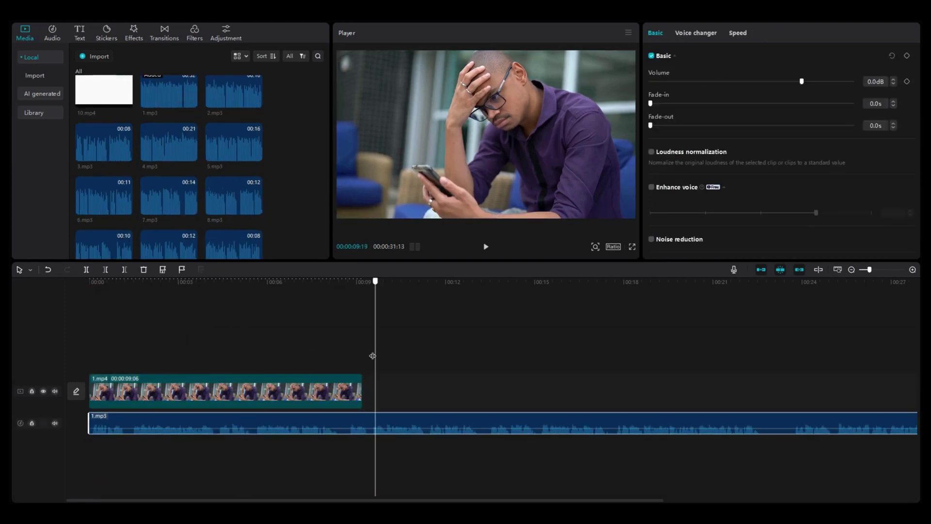
drag(146, 423, 418, 423)
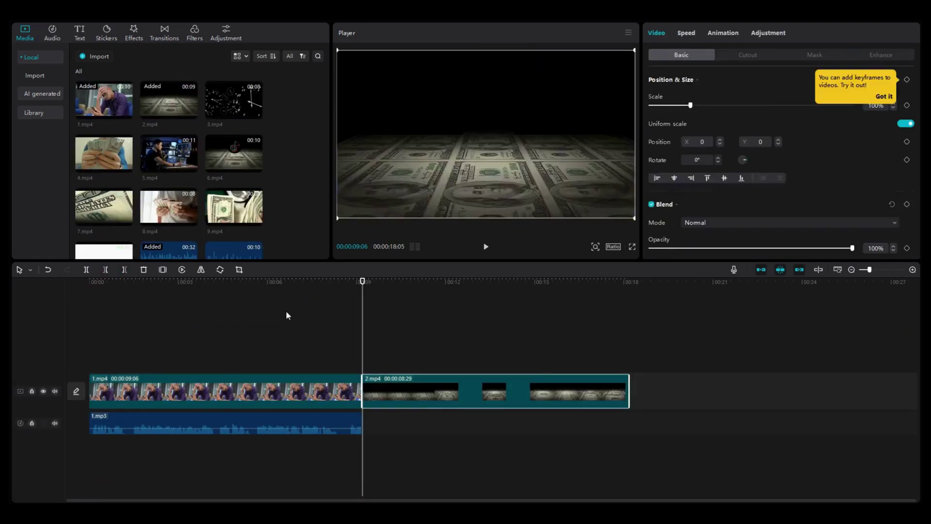
scroll(188, 239, down, 5)
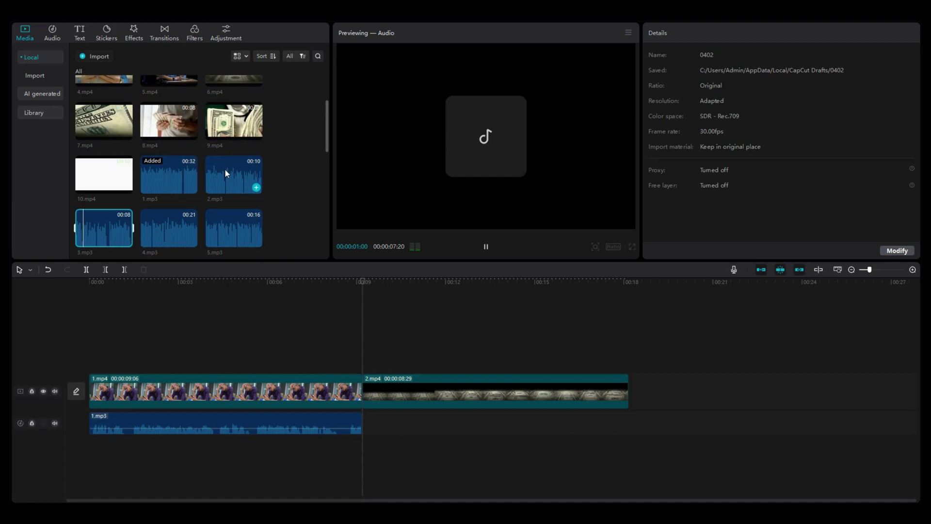
click(256, 187)
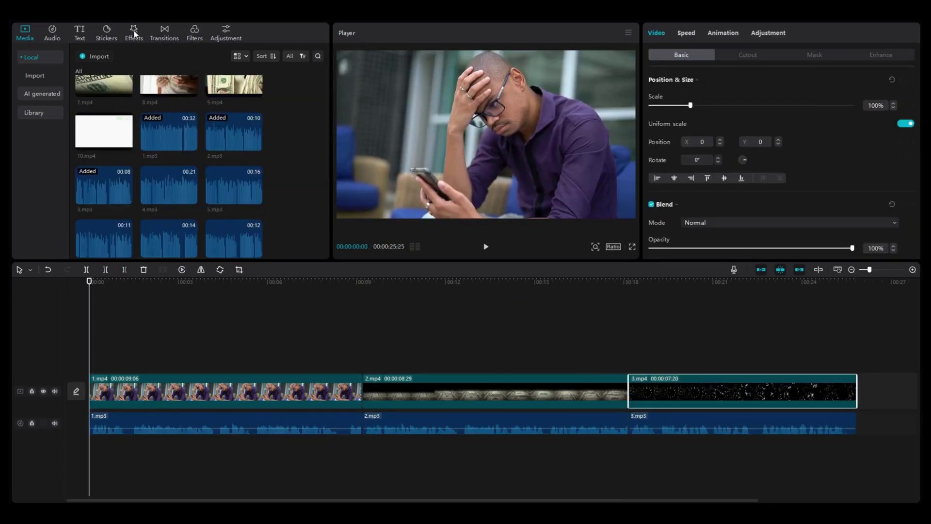
Step: Preview the To Color opening effect and place it over the 1.mp4 clip
click(135, 33)
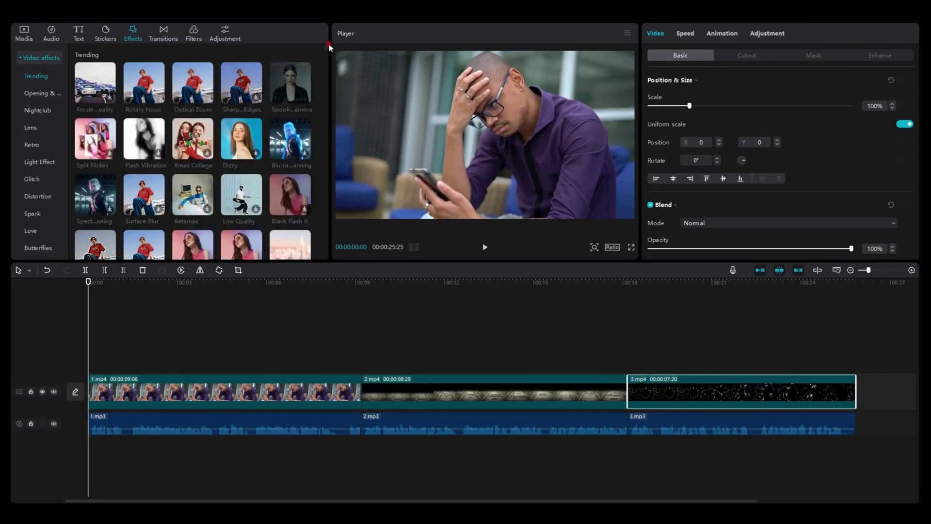
drag(328, 47, 328, 68)
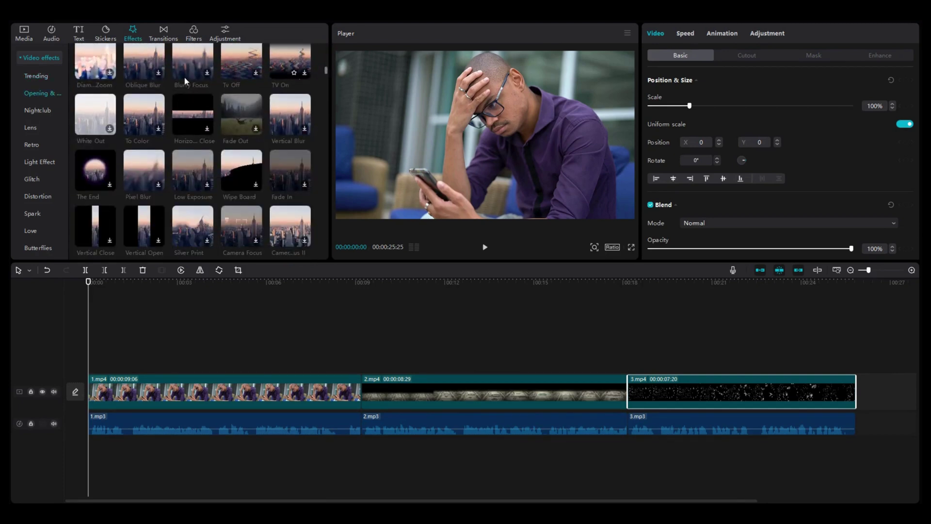
click(138, 113)
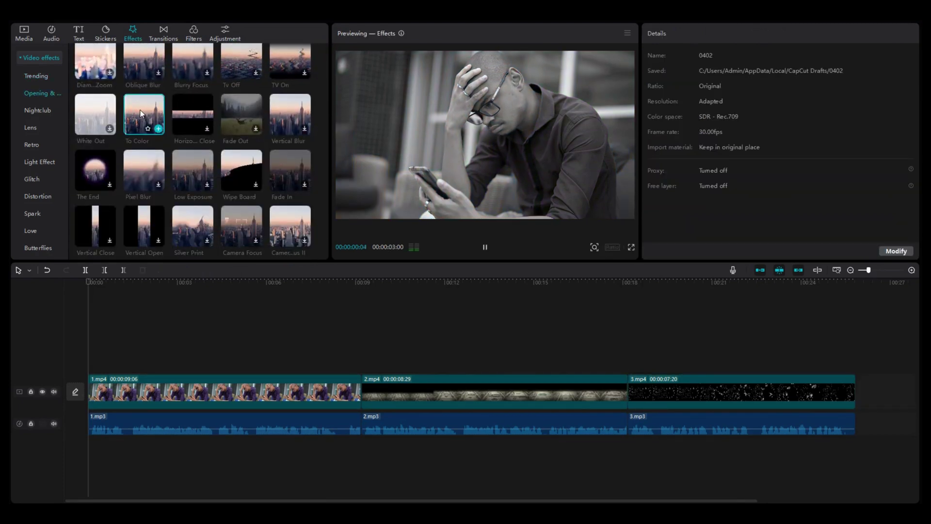
drag(140, 114, 157, 367)
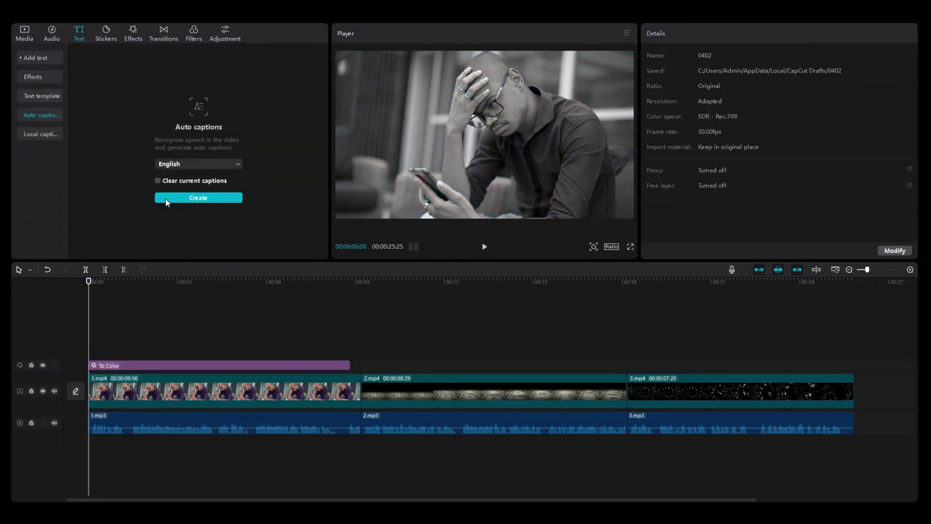
Step: Generate English auto captions from the voiceover and set their font to ZY Oliver
click(166, 199)
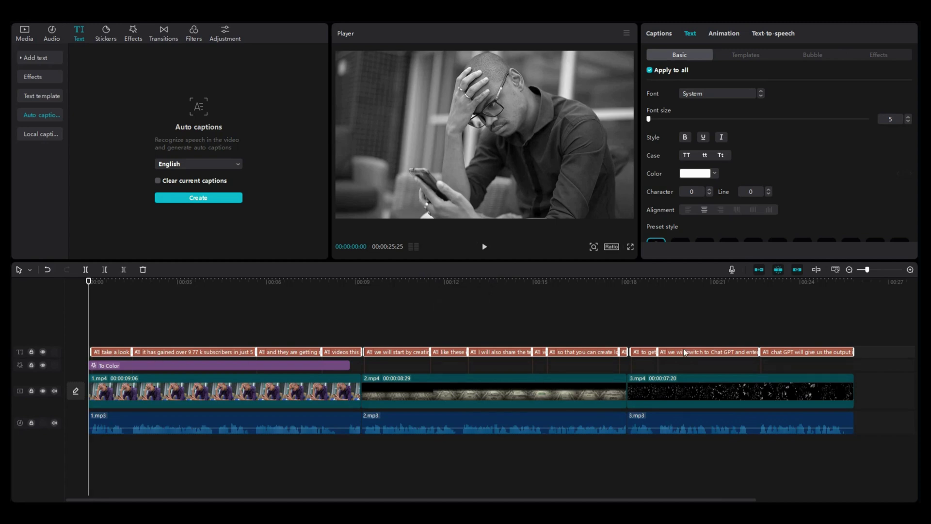
click(745, 94)
scroll(728, 313, down, 10)
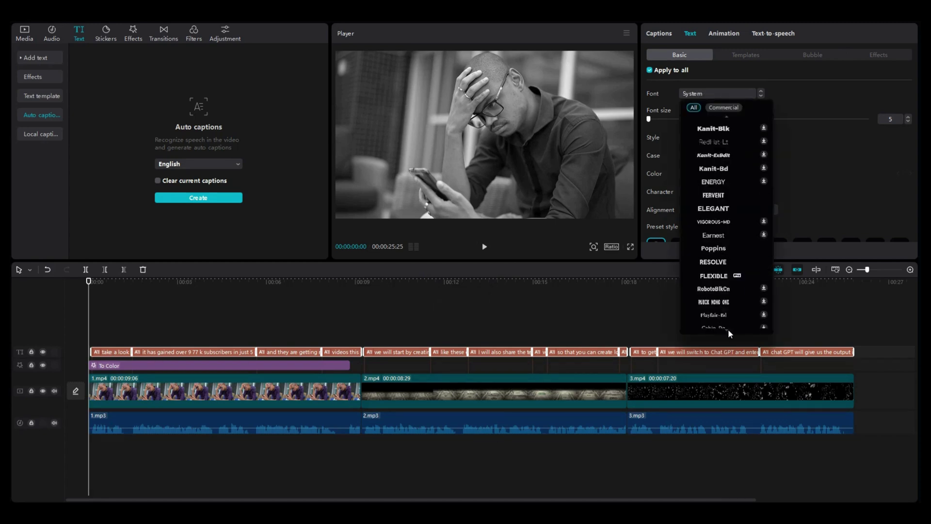
scroll(734, 327, down, 3)
click(730, 256)
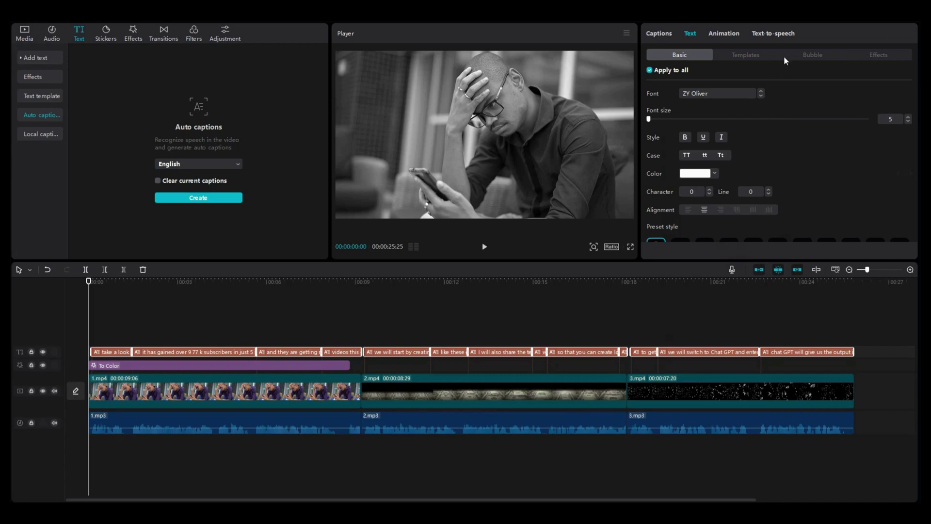
Step: Browse the text effect and caption animation presets for the captions
click(871, 54)
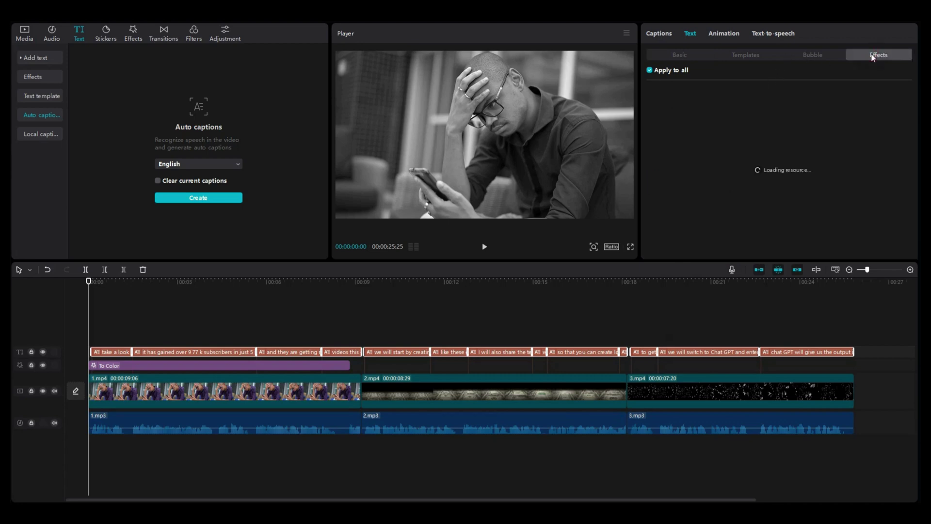
click(726, 33)
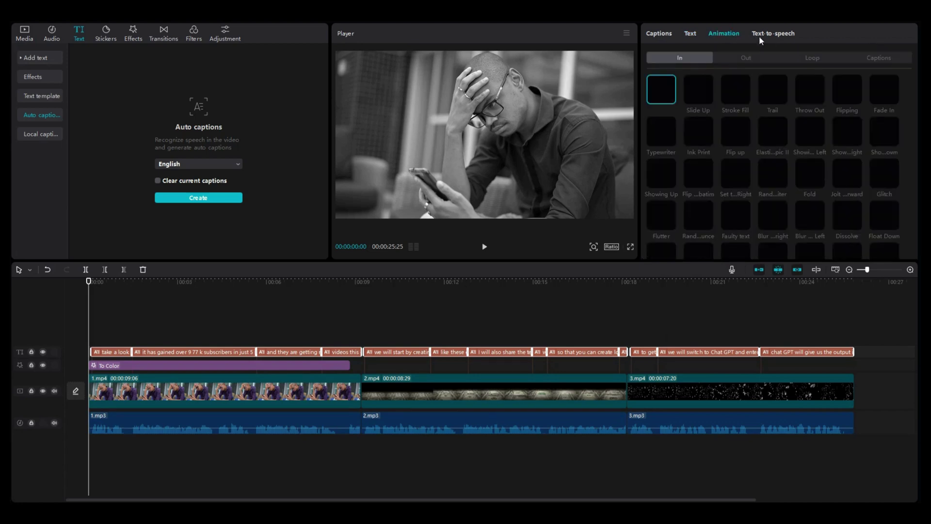
click(876, 56)
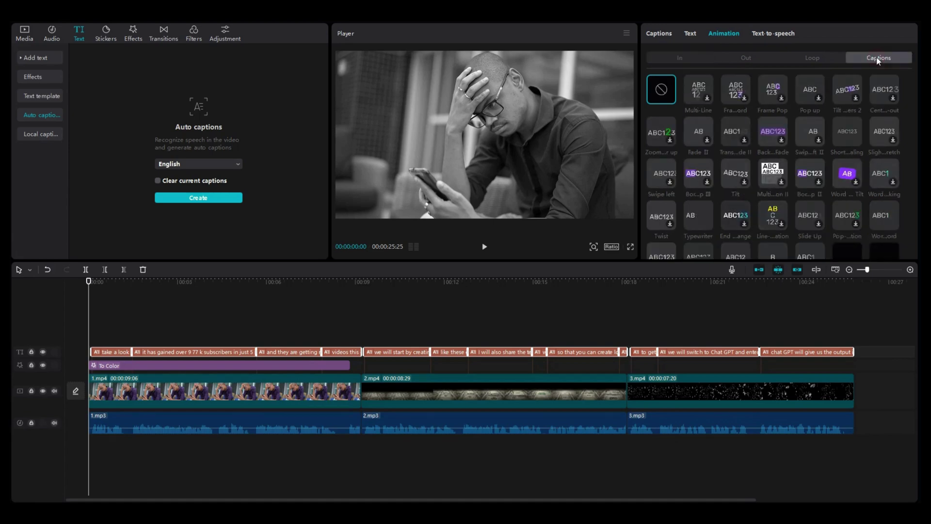
scroll(853, 176, down, 1)
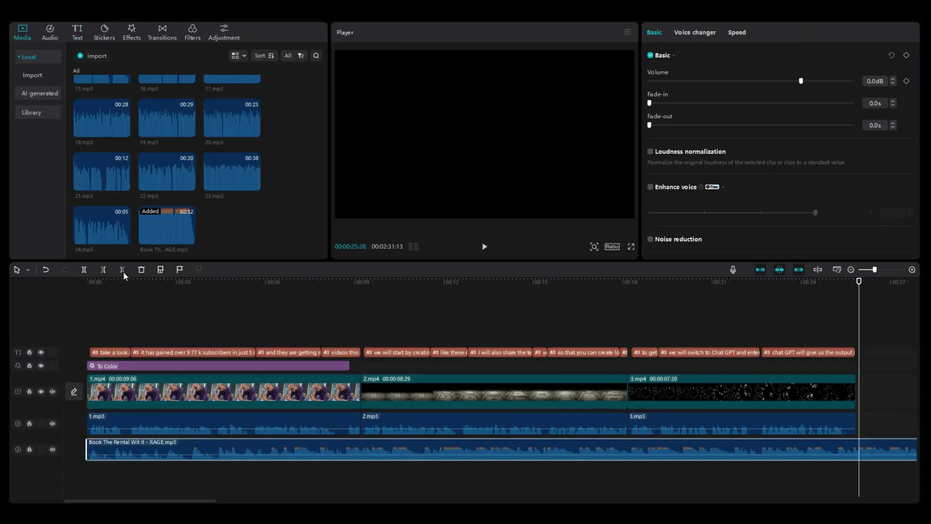
Step: Add the RAGE music under the clips at -20.3dB and move the playhead past the end
drag(859, 286, 164, 286)
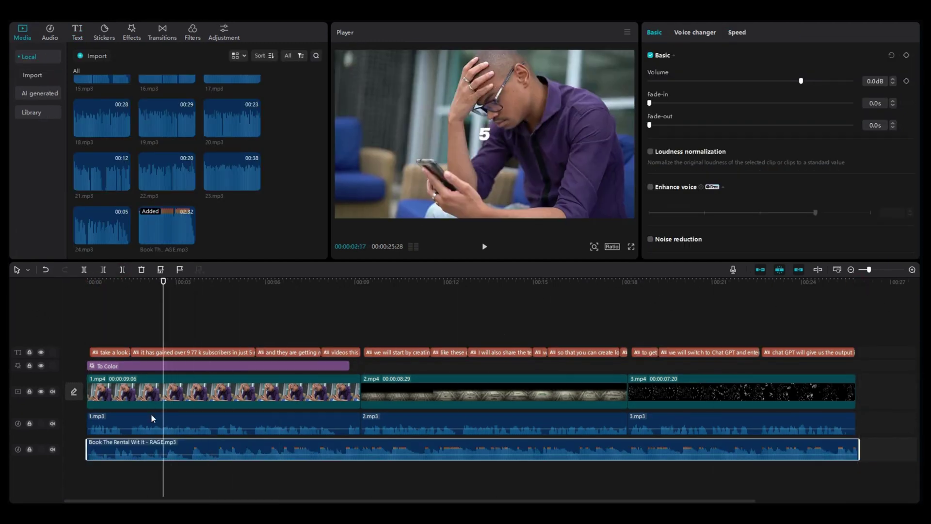
drag(181, 448, 179, 458)
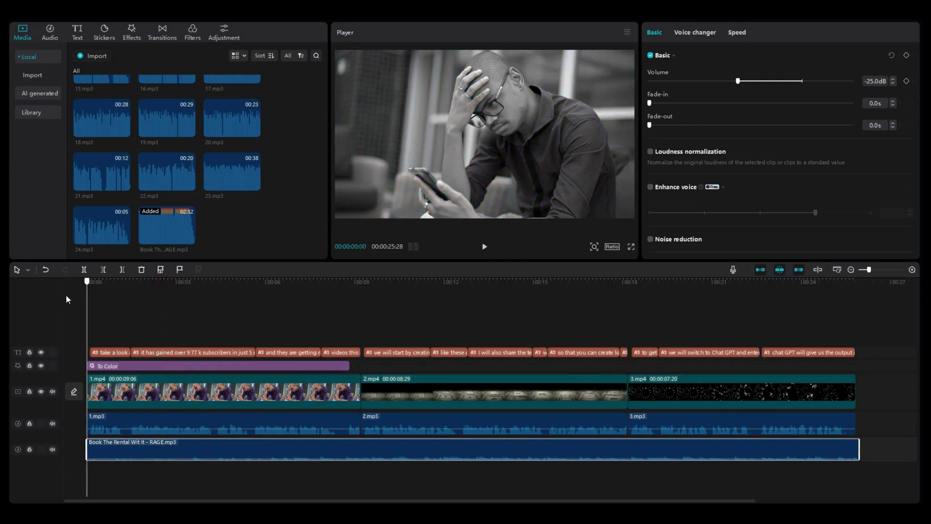
scroll(202, 144, down, 5)
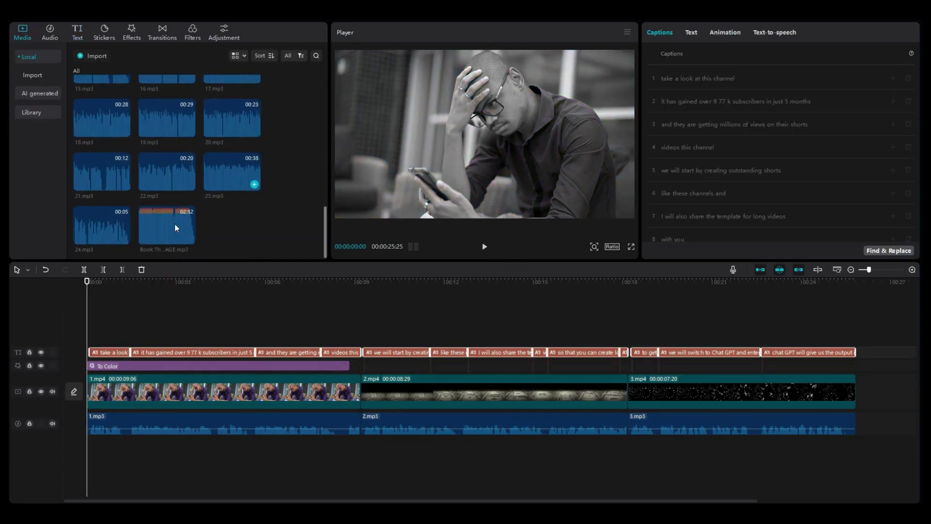
drag(175, 228, 86, 452)
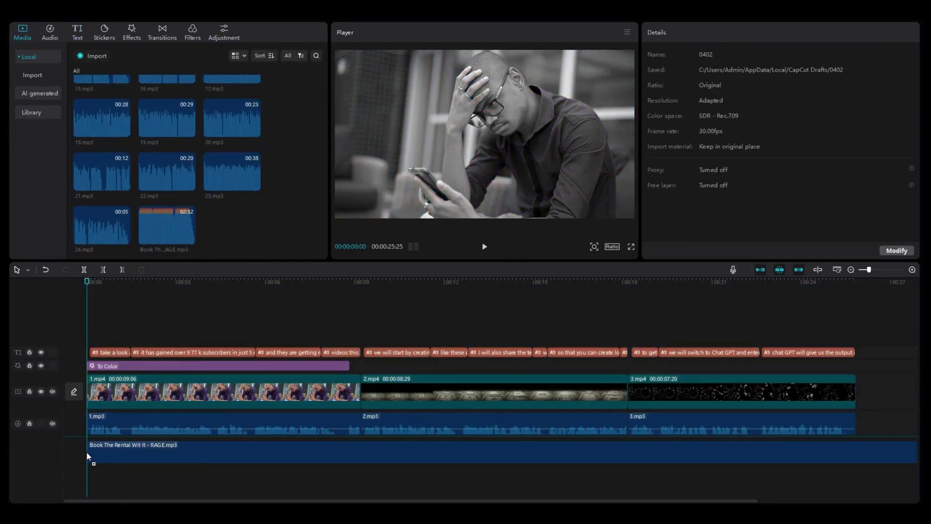
drag(84, 284, 859, 435)
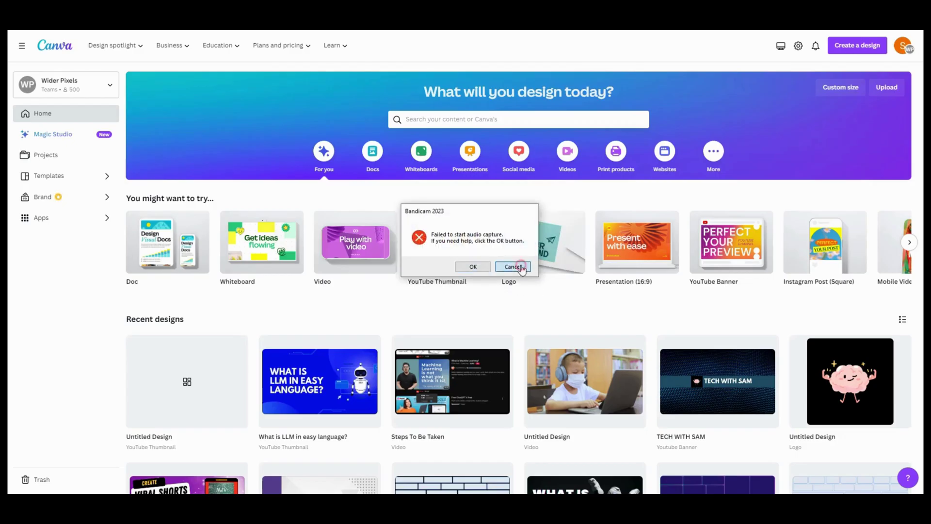
Step: Dismiss the audio capture alert and start a new YouTube Thumbnail design
click(511, 267)
click(861, 50)
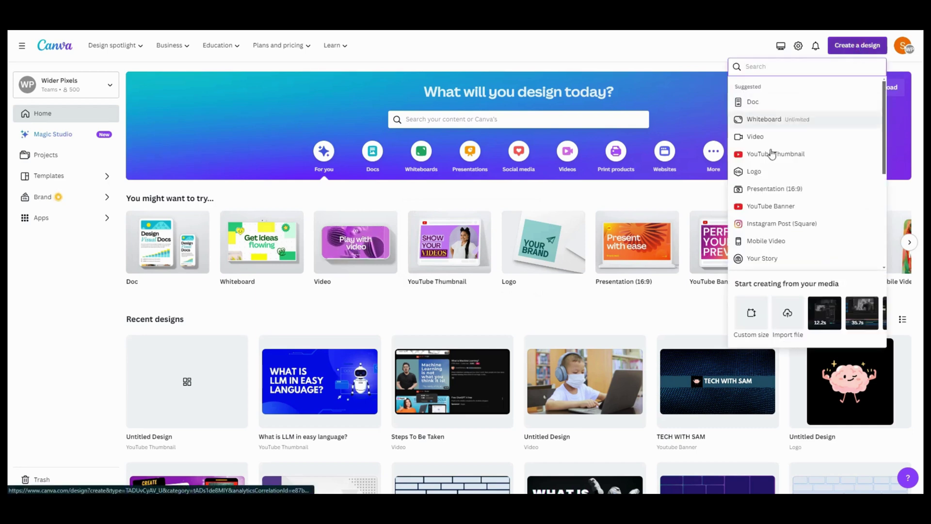
text(youtube thumb)
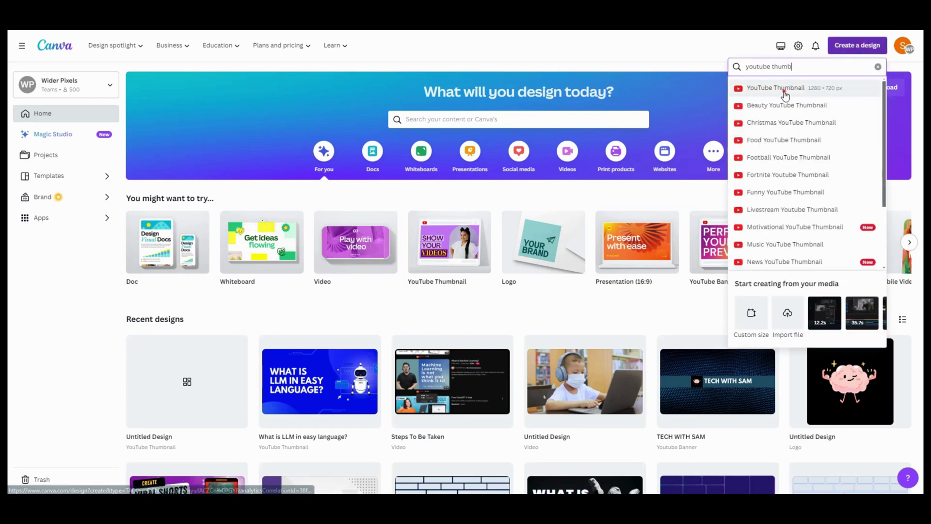
click(781, 88)
drag(189, 216, 161, 389)
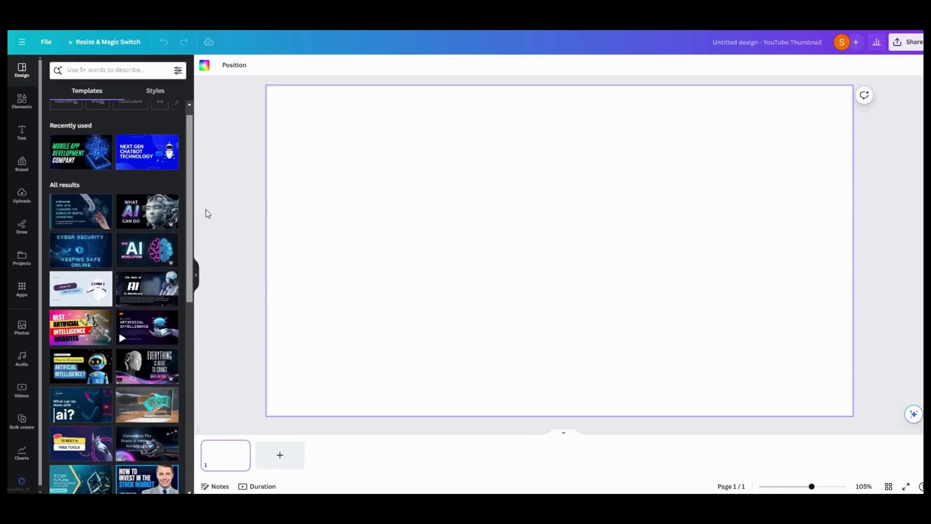
Step: Apply the Next Gen Chatbot Technology template and change its title to 'WHAT IS LLM, IN EASY LANGUAGE?'
click(157, 171)
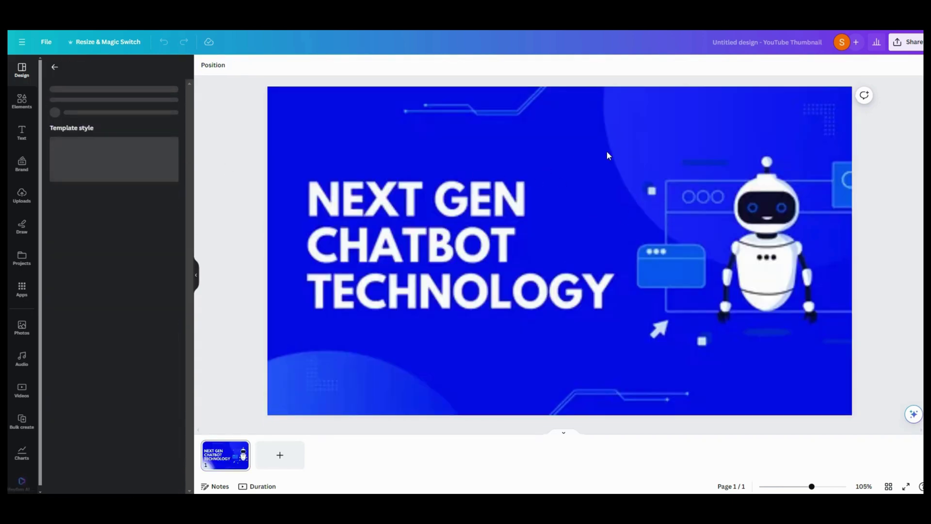
click(392, 245)
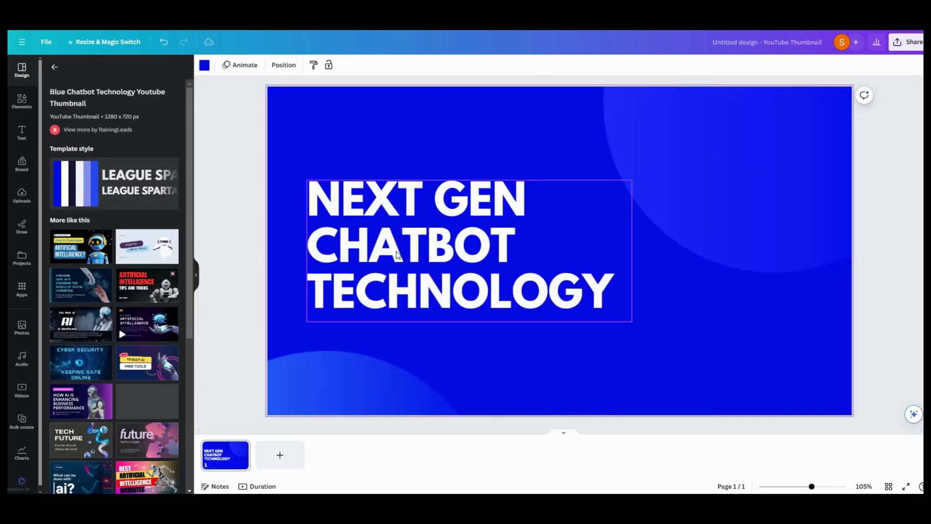
double_click(397, 254)
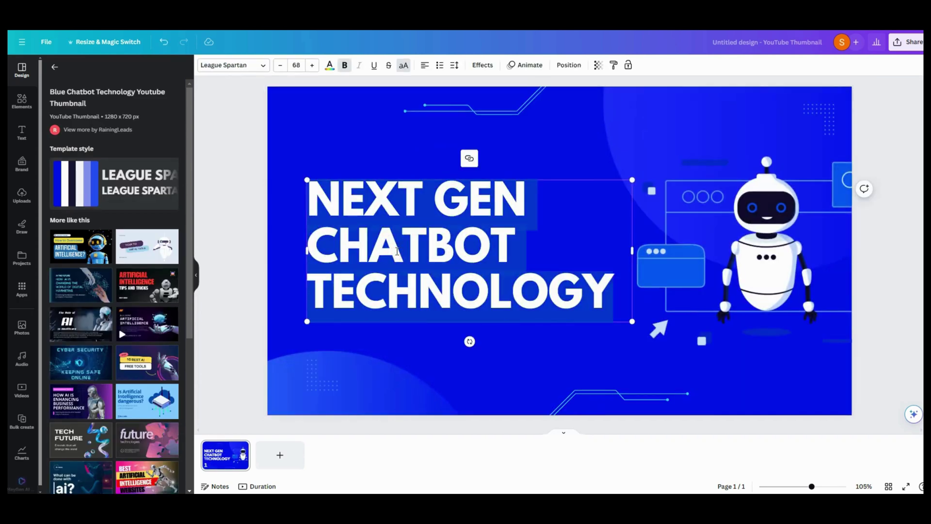
text(WHAT IS LLM,IN EASY LANGUAGE)
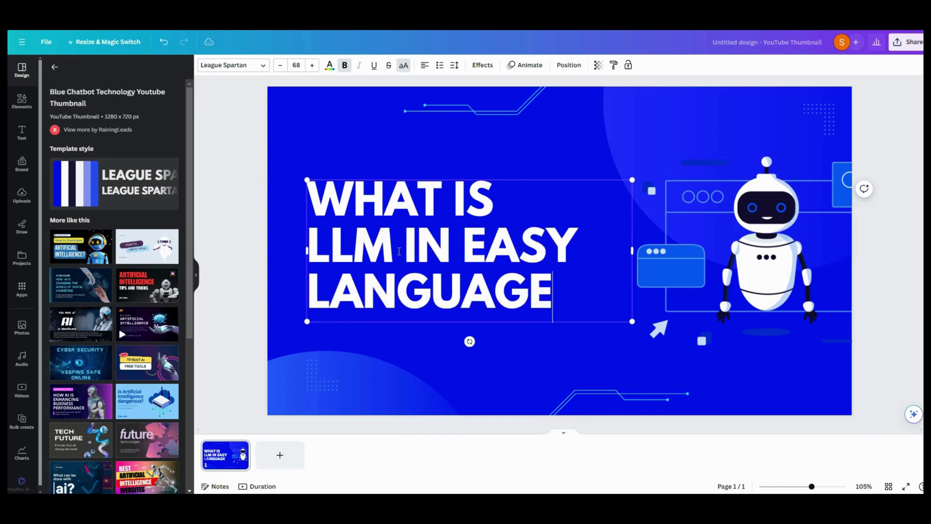
text(?)
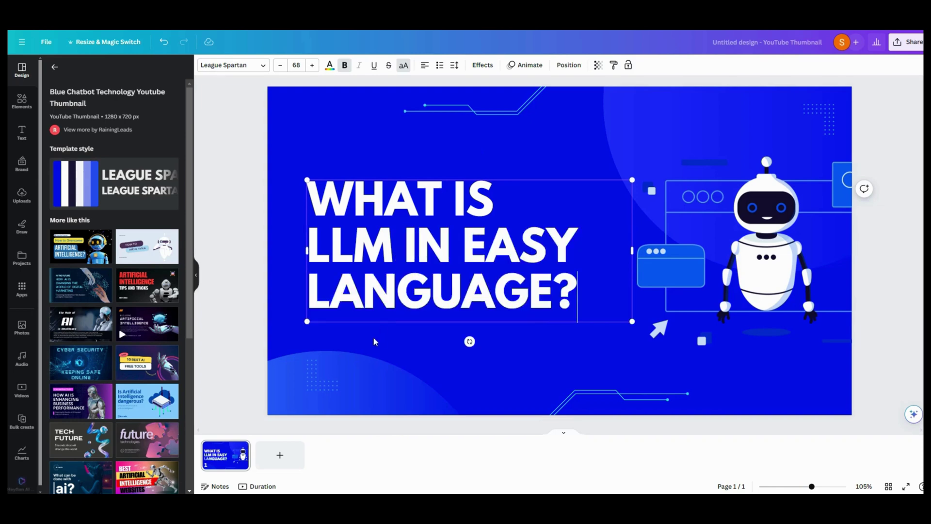
click(394, 342)
Step: Add a 'white glow' element, position it on the robot's head, and send it to the back
click(22, 101)
click(89, 70)
text(whitye)
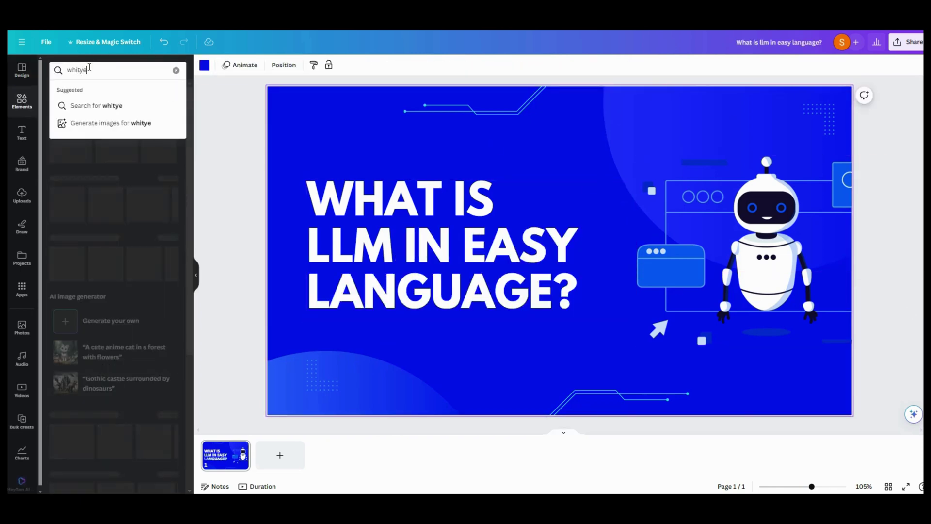
key(BackSpace)
key(BackSpace)
text(e glow)
key(Return)
click(67, 165)
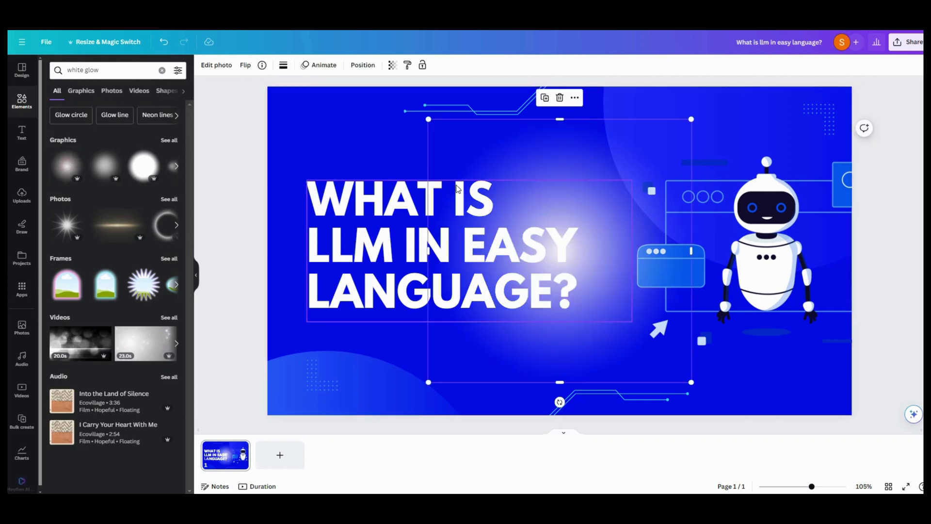
drag(567, 253, 771, 212)
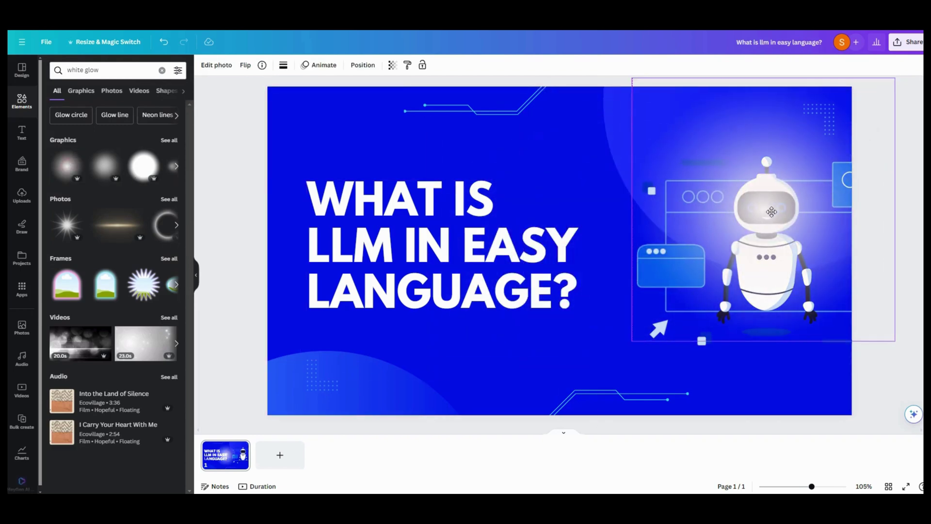
click(363, 65)
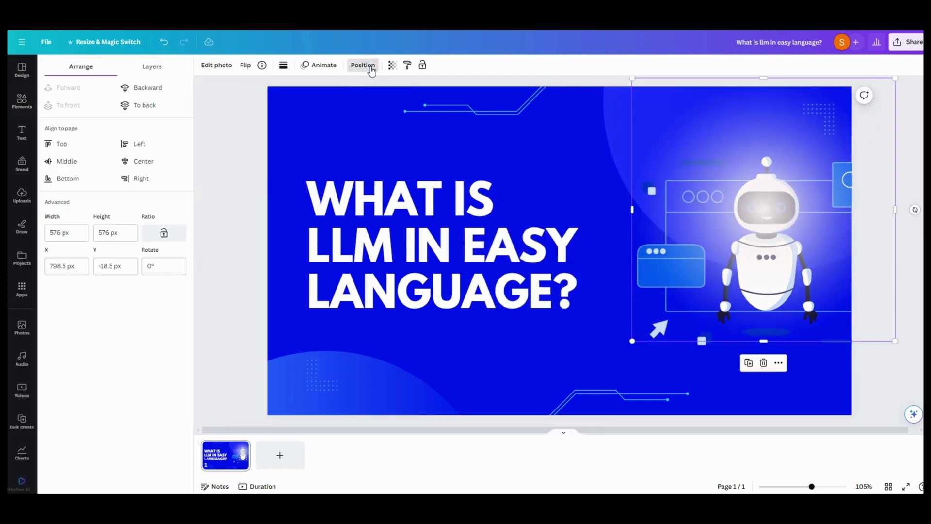
click(149, 104)
click(901, 77)
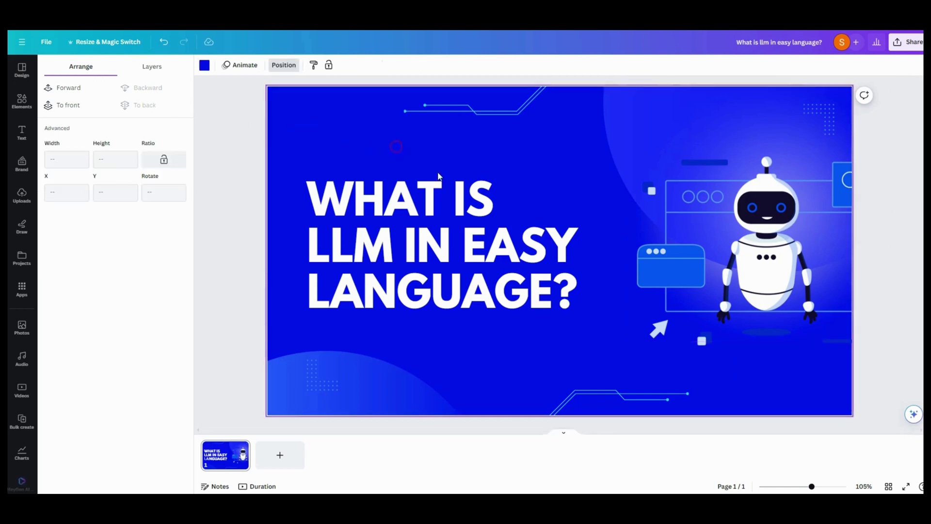
Step: Download the finished thumbnail
click(906, 42)
click(814, 258)
click(820, 202)
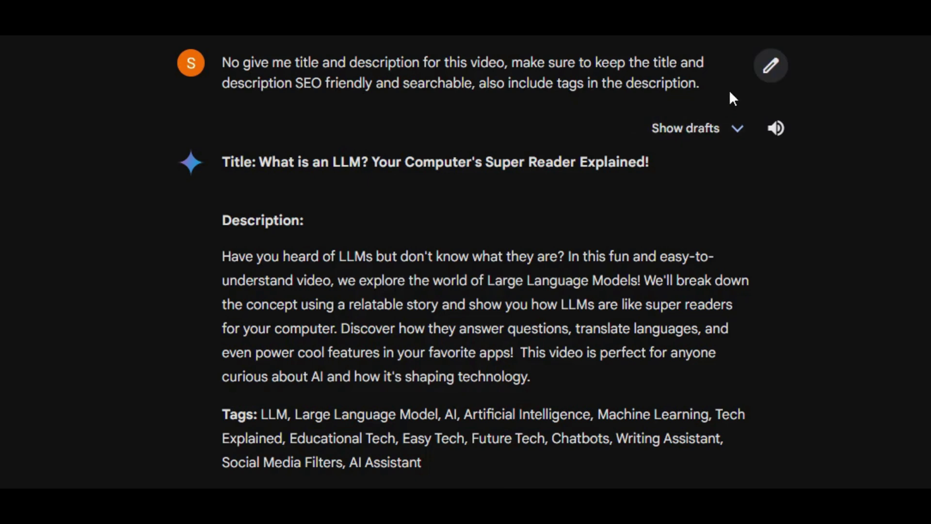
Step: Review Gemini's prompt, generated title and description by highlighting each
drag(729, 92, 212, 62)
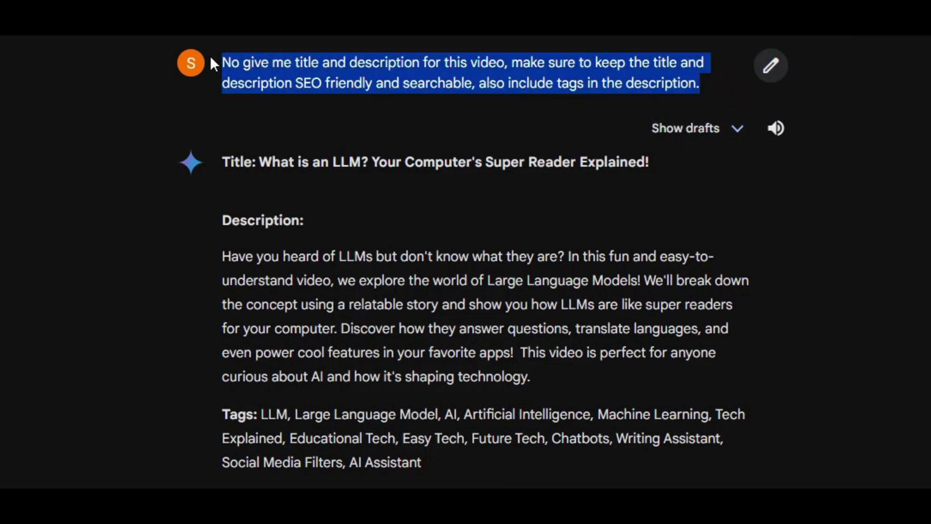
click(244, 77)
mouse_move(221, 162)
mouse_down()
mouse_move(343, 180)
mouse_move(629, 181)
mouse_up()
click(220, 222)
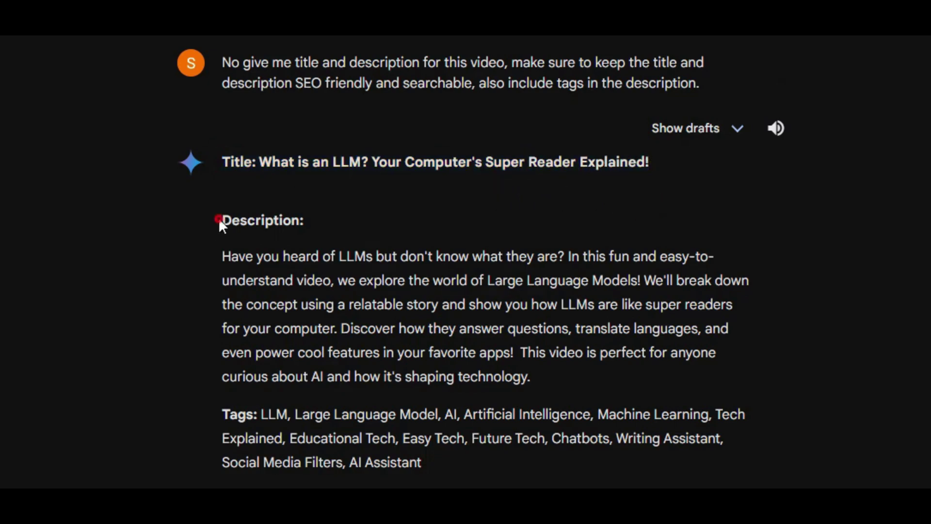
drag(219, 224, 442, 483)
click(875, 52)
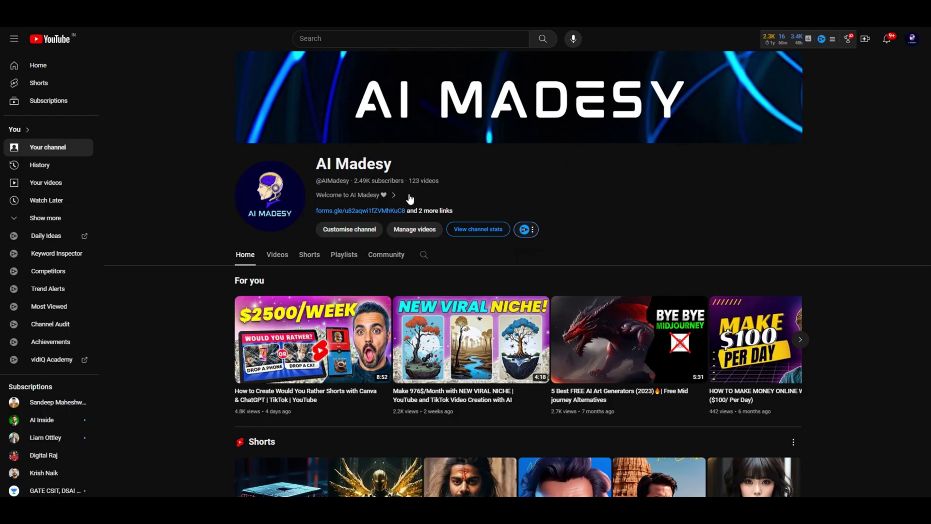
Step: Go from the channel's About website link to the Resources Drive folder with Gemini alongside
click(393, 196)
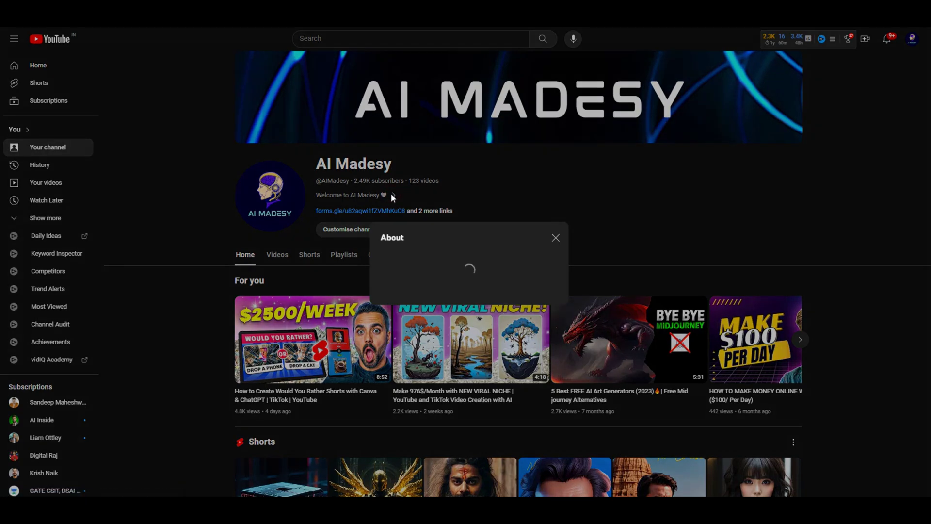
scroll(441, 211, down, 5)
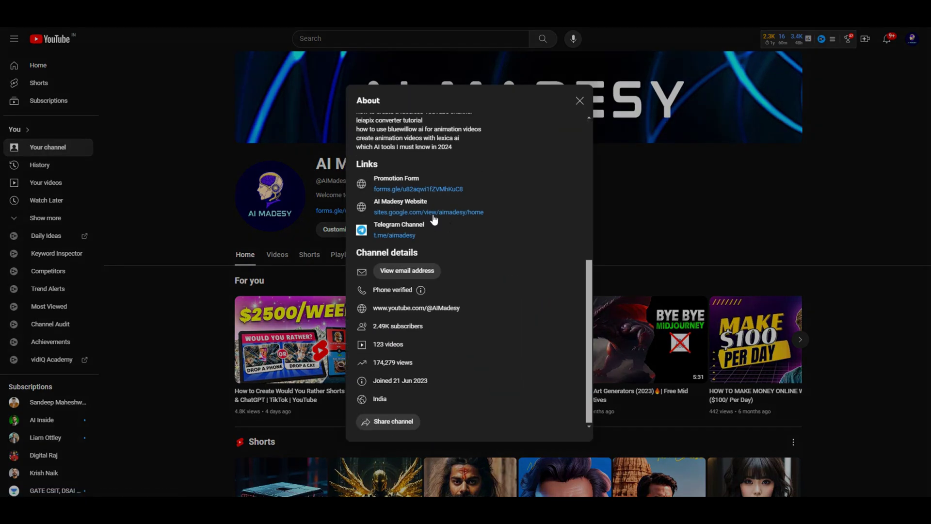
click(431, 213)
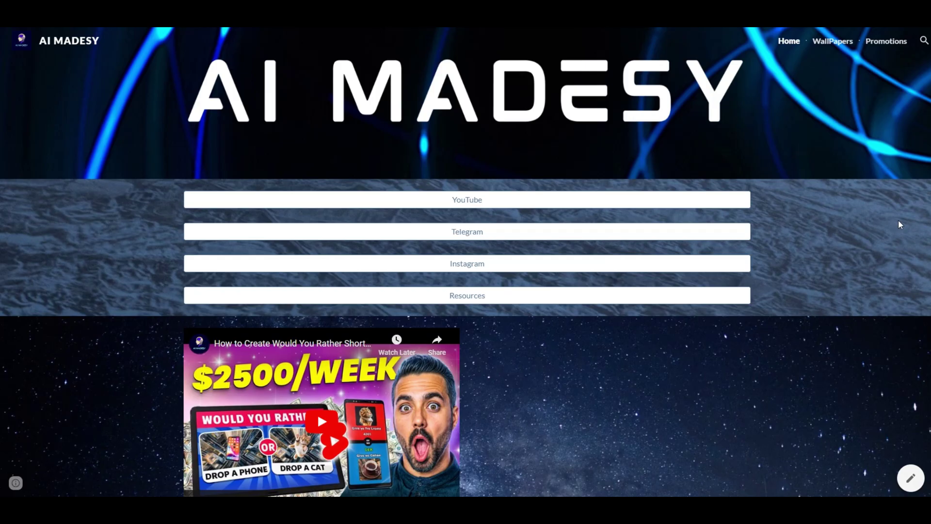
click(474, 301)
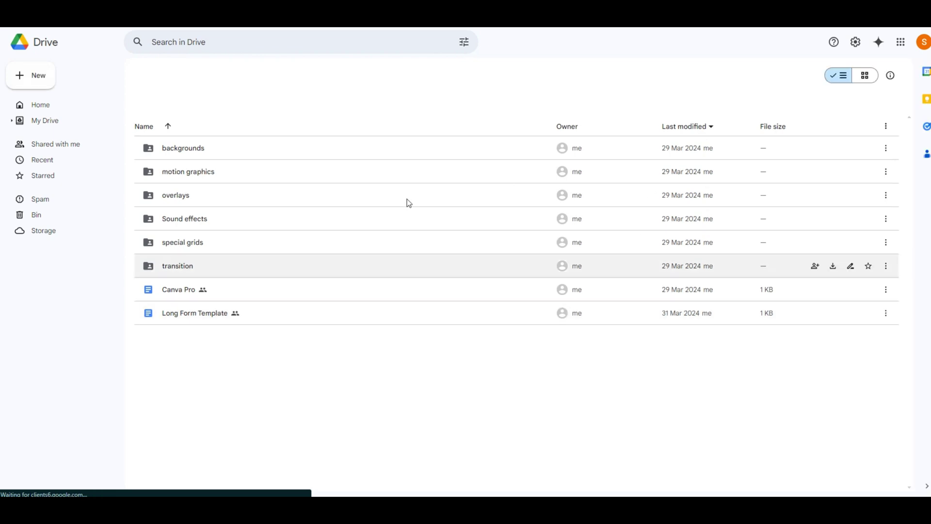
click(879, 42)
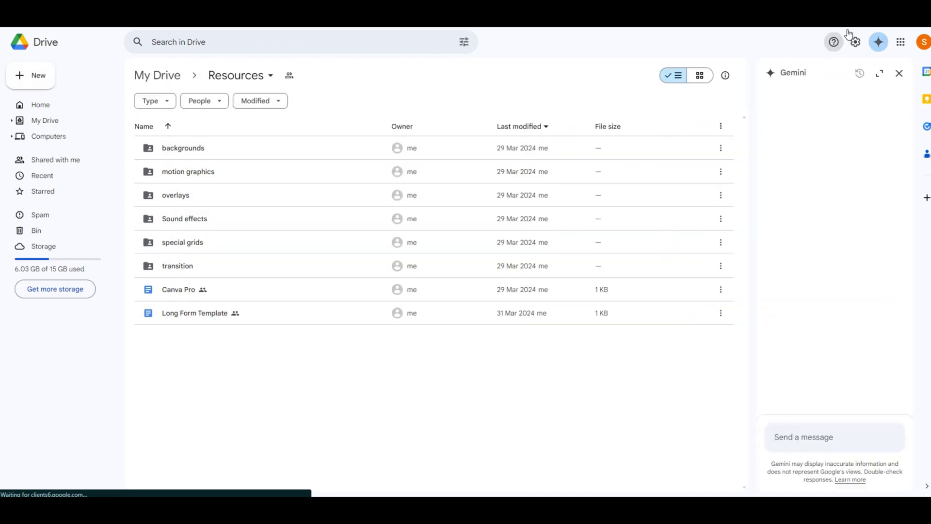